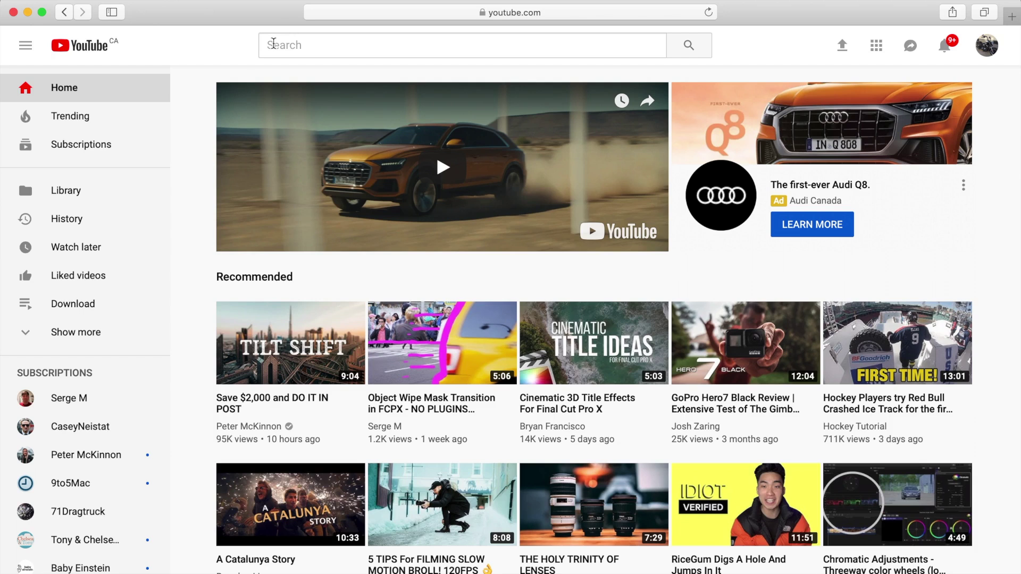
Step: Search YouTube for 'FCPX scribble effect' and play the 'How To Make A Scribble Effect - Final Cut Pro X' result
click(273, 44)
text(FCPX scribble e)
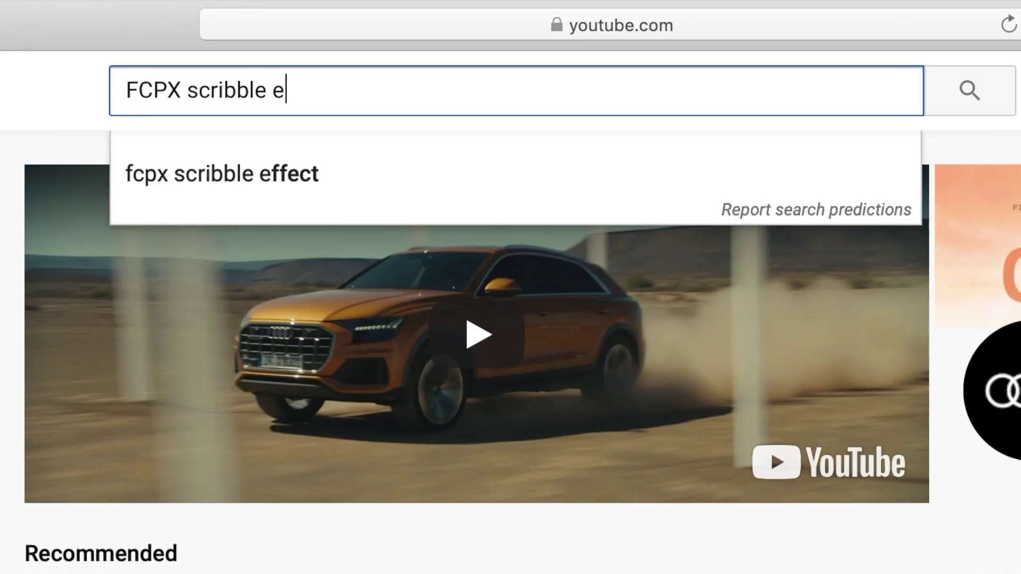
text(ffect)
key(Return)
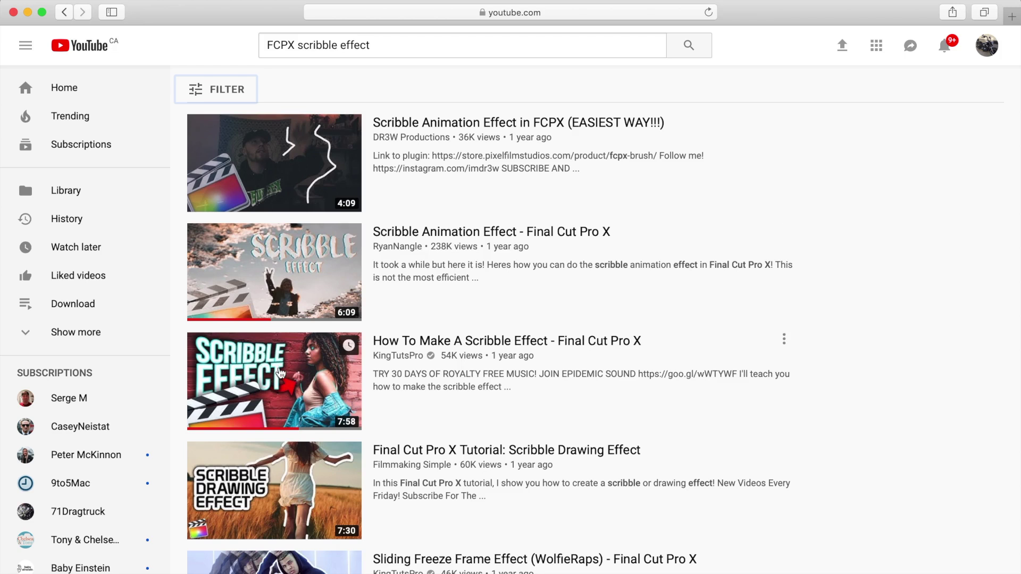
click(281, 378)
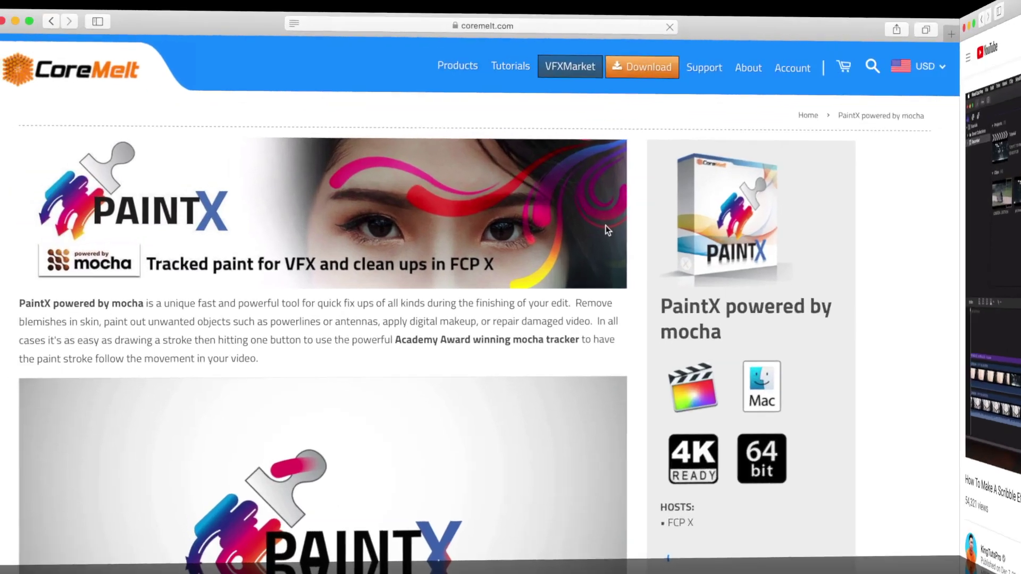
Step: Scroll down the CoreMelt PaintX powered by mocha page to its tutorial videos
scroll(640, 222, down, 5)
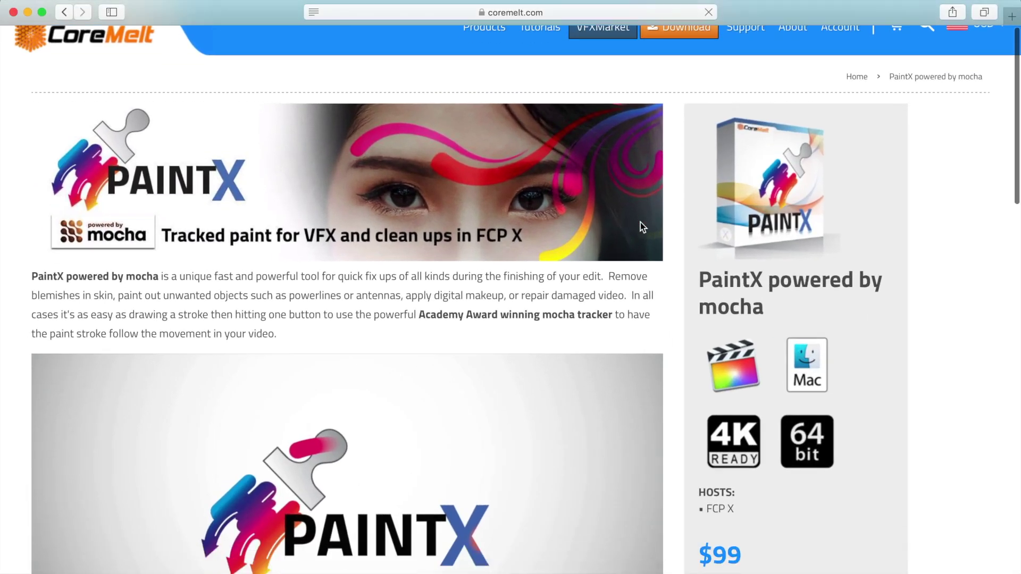
scroll(641, 222, down, 15)
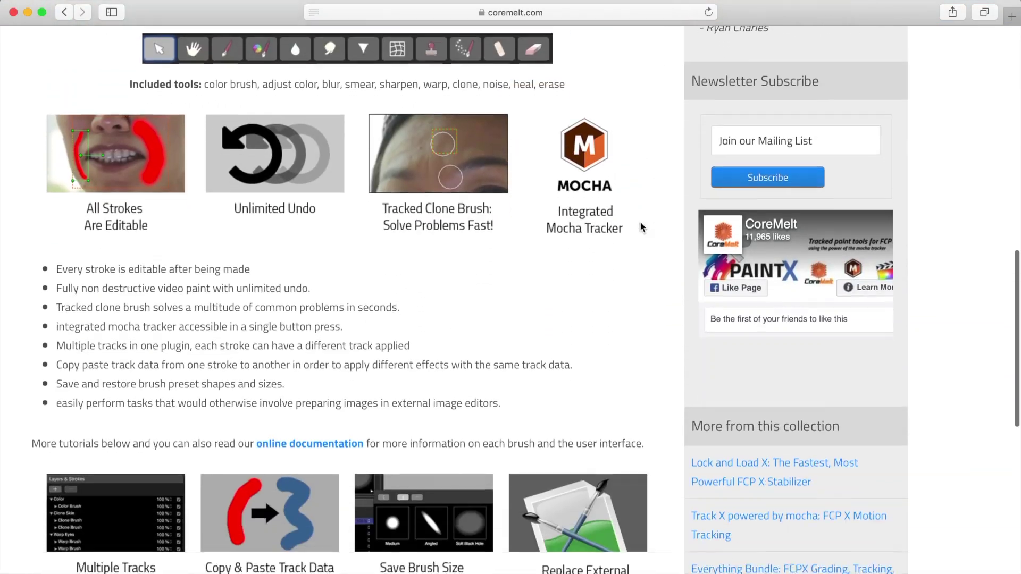
scroll(640, 222, down, 6)
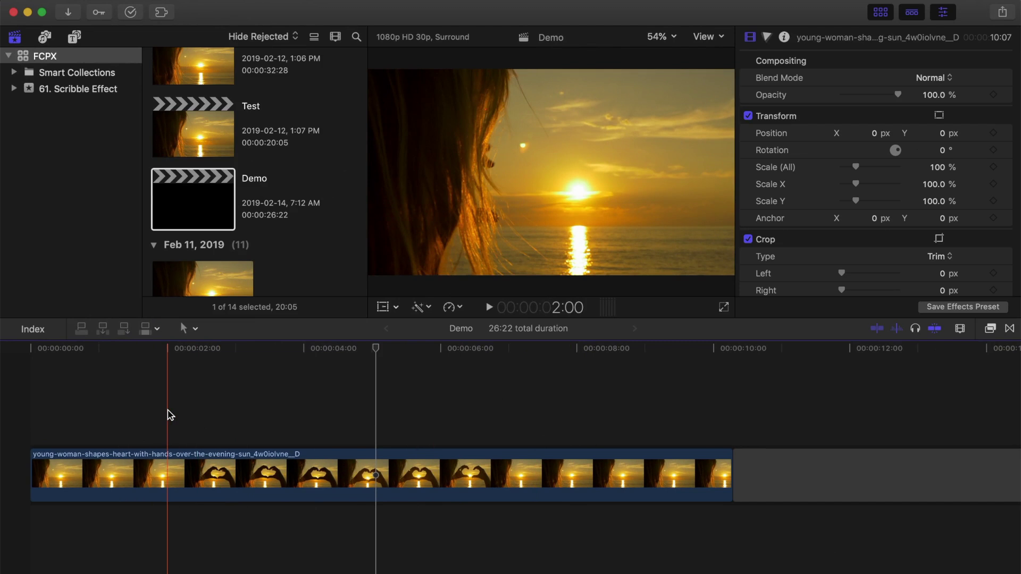
Step: Blade the sunset clip at 2:20 and where the heart gesture ends, leaving a 04:05 middle piece
click(215, 408)
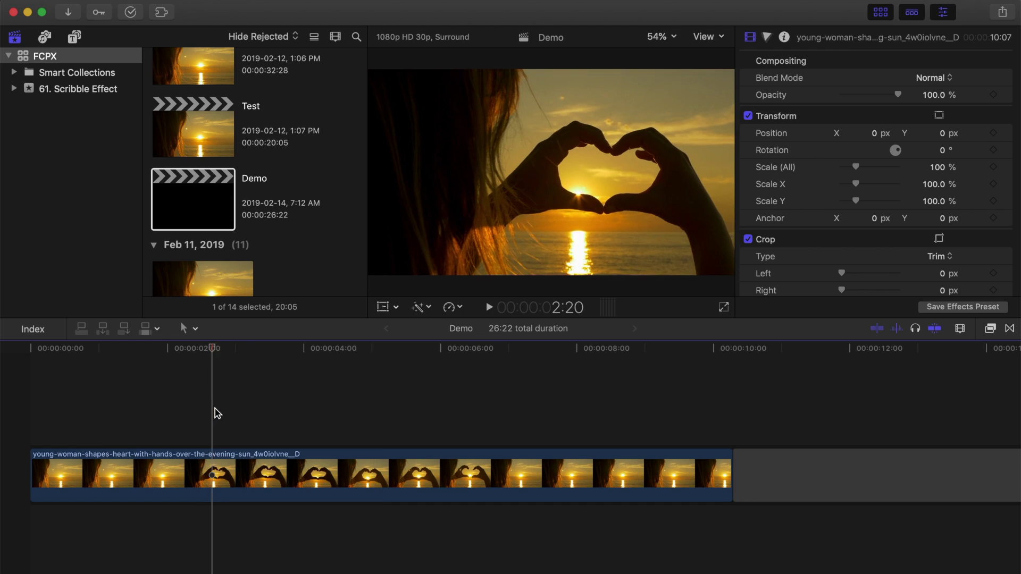
click(214, 472)
key(super+b)
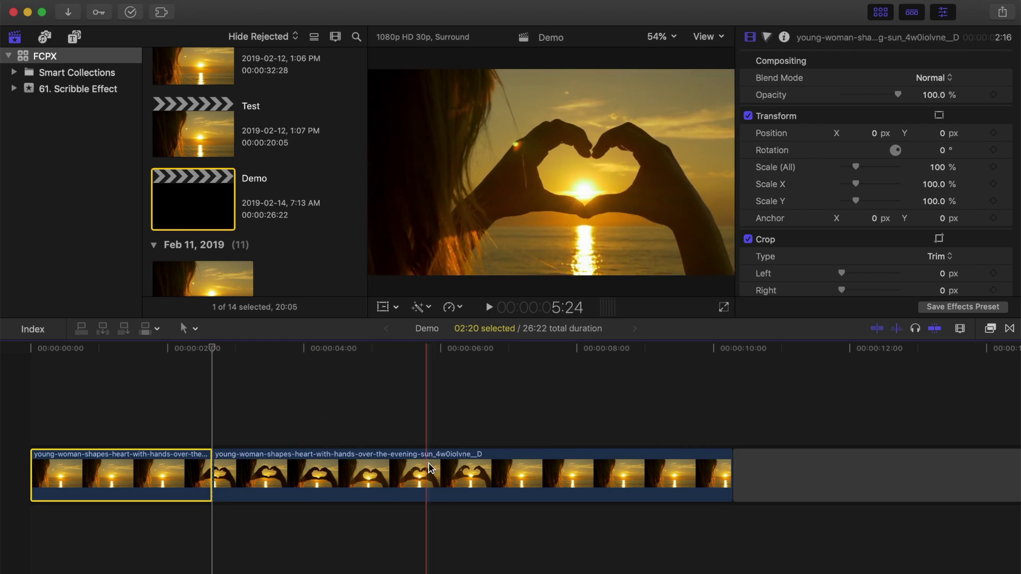
click(495, 465)
key(super+b)
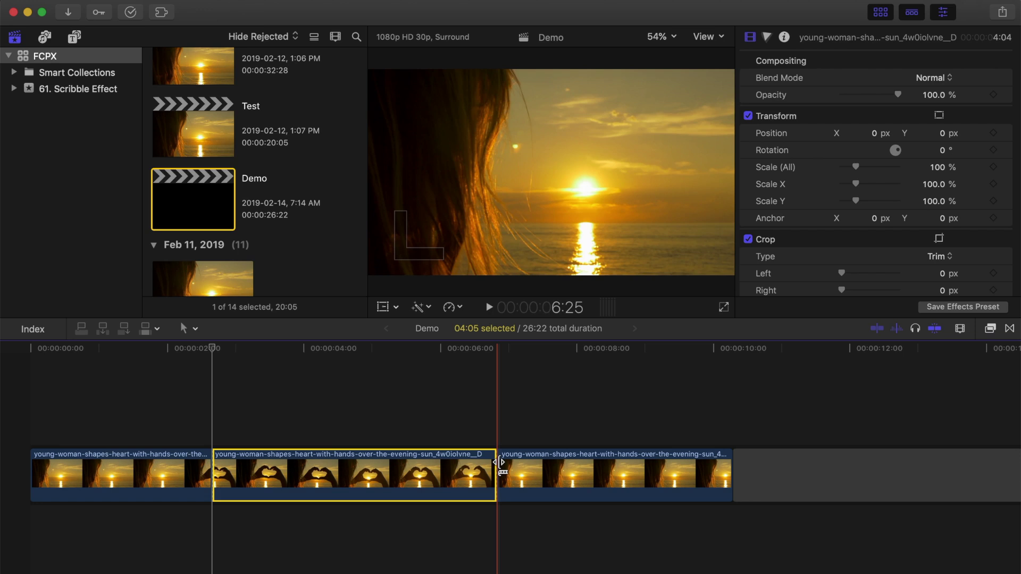
Step: Apply the C2 PaintX Tracked Paint effect to the middle heart clip and launch its PaintX editor
click(990, 329)
scroll(804, 434, down, 6)
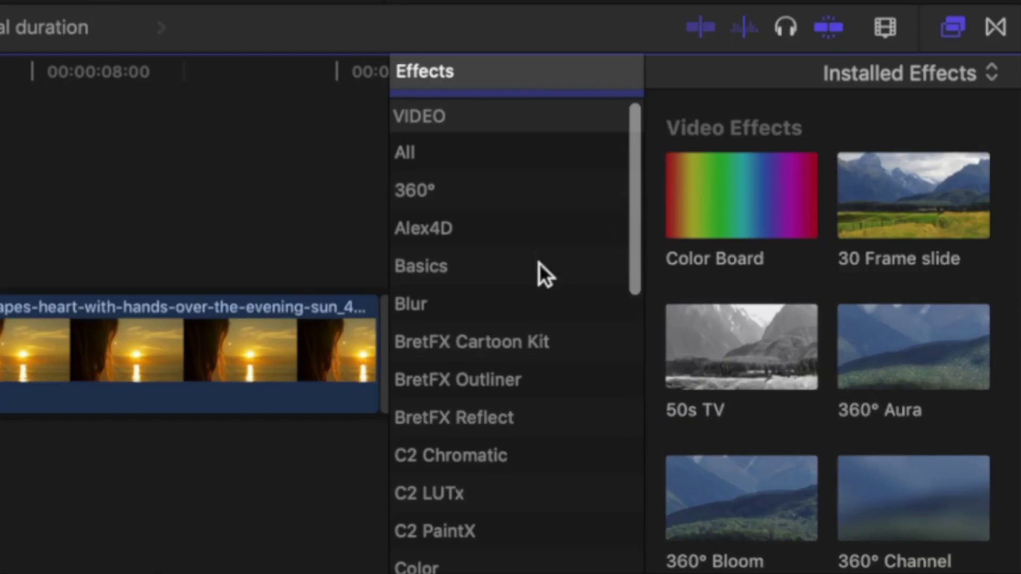
click(529, 285)
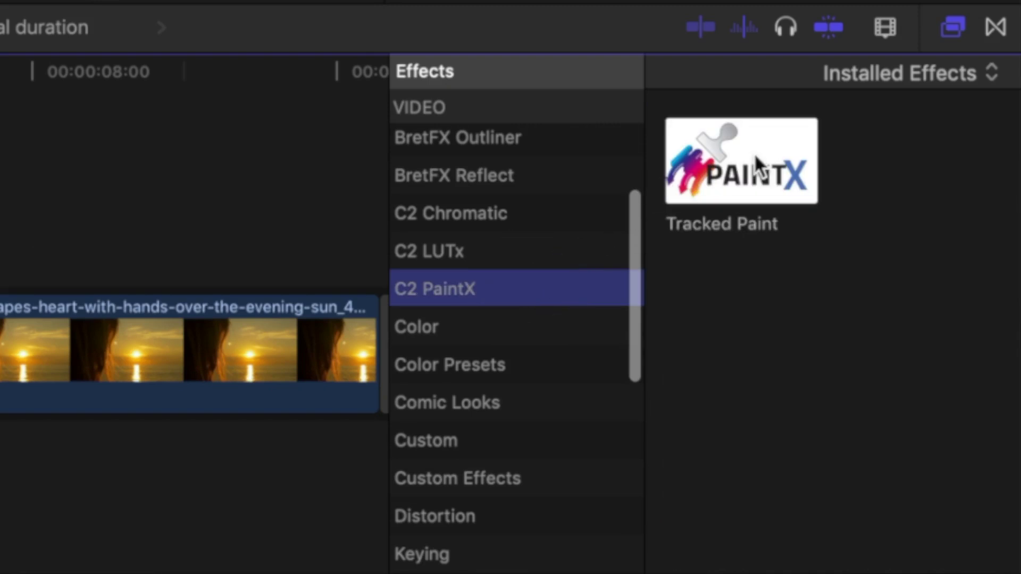
mouse_move(758, 155)
mouse_down()
mouse_move(404, 205)
mouse_move(0, 306)
mouse_up()
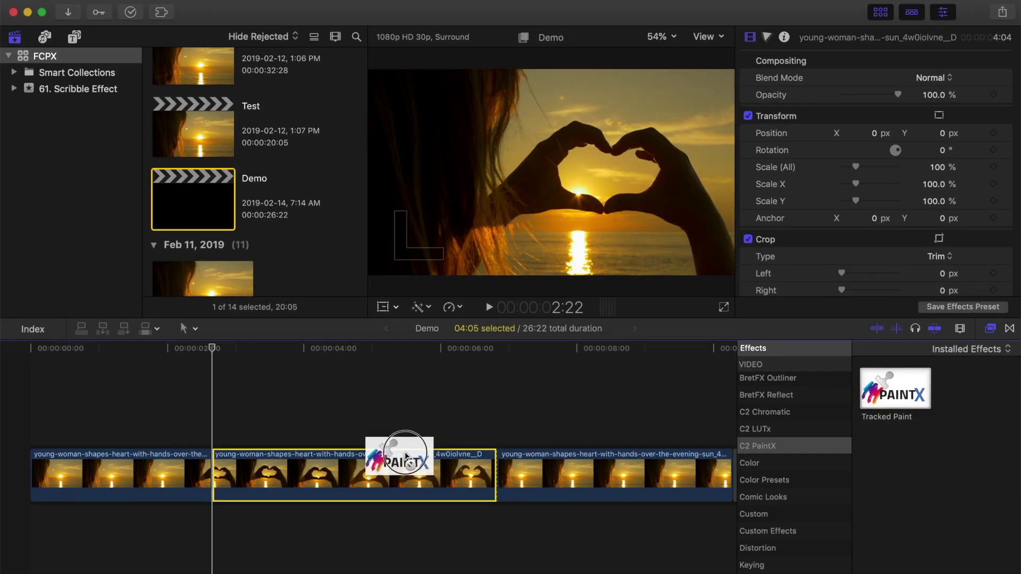
drag(405, 457, 398, 462)
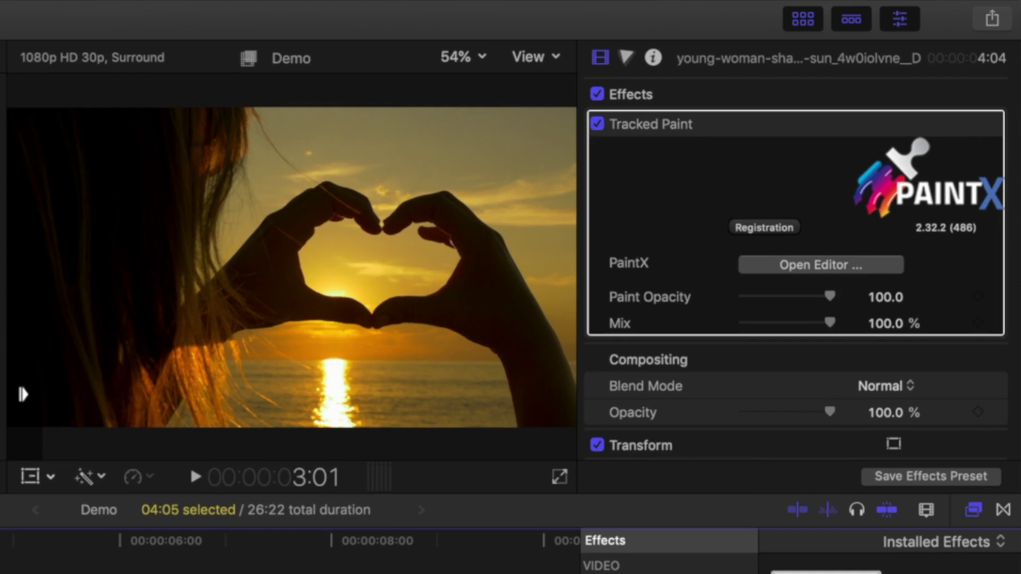
click(828, 264)
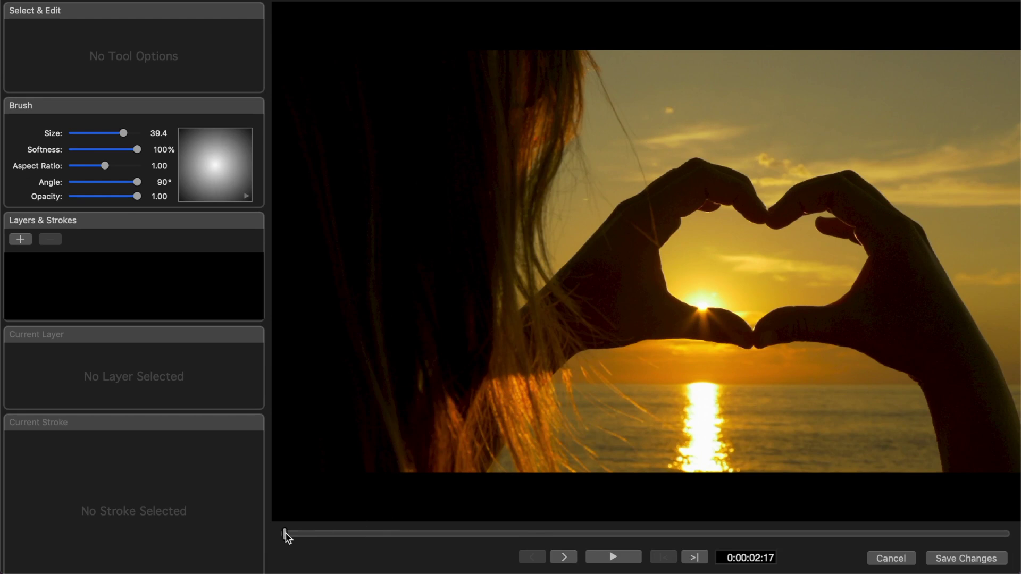
Step: At the heart frame, set the Paint brush to Maraschino red, size 15.8 and 0% softness
mouse_move(285, 534)
mouse_down()
mouse_move(369, 534)
mouse_move(273, 534)
mouse_up()
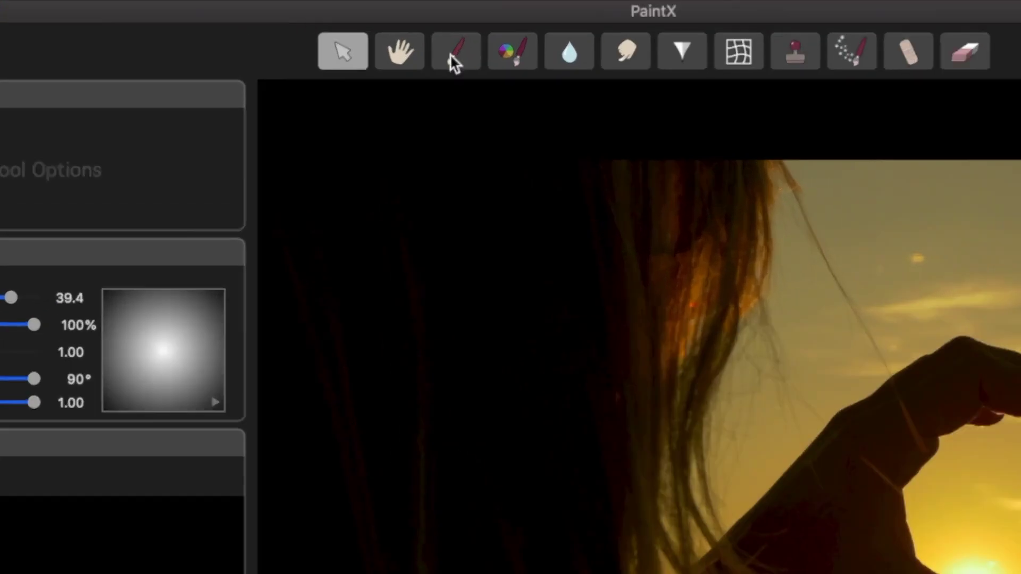
click(461, 64)
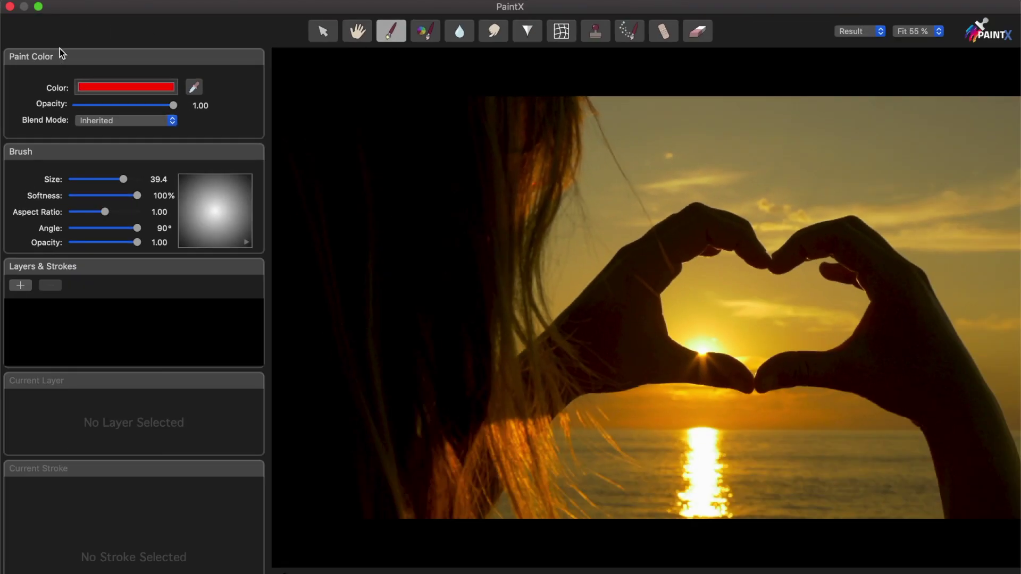
click(120, 90)
click(7, 486)
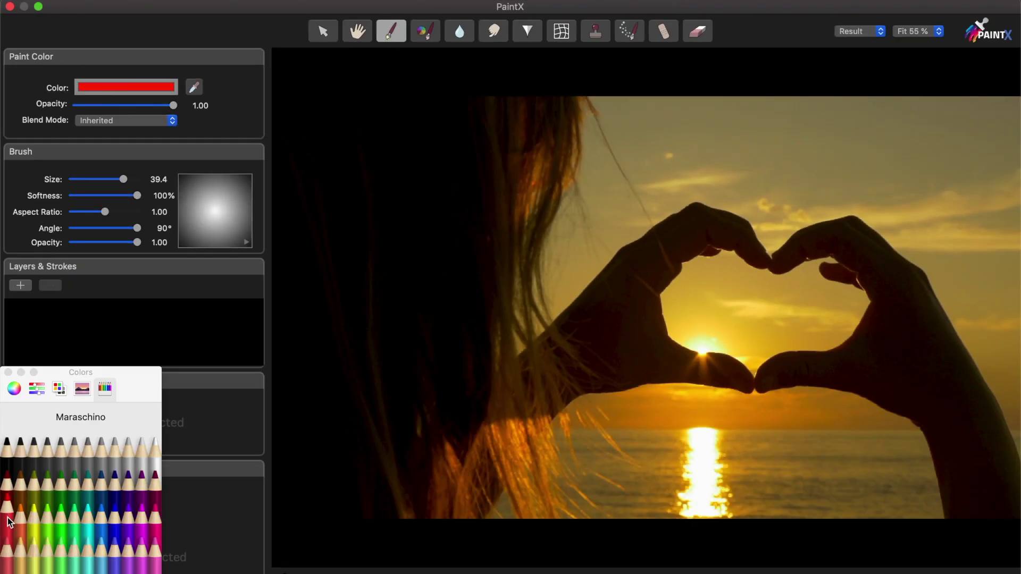
click(8, 371)
drag(123, 179, 117, 177)
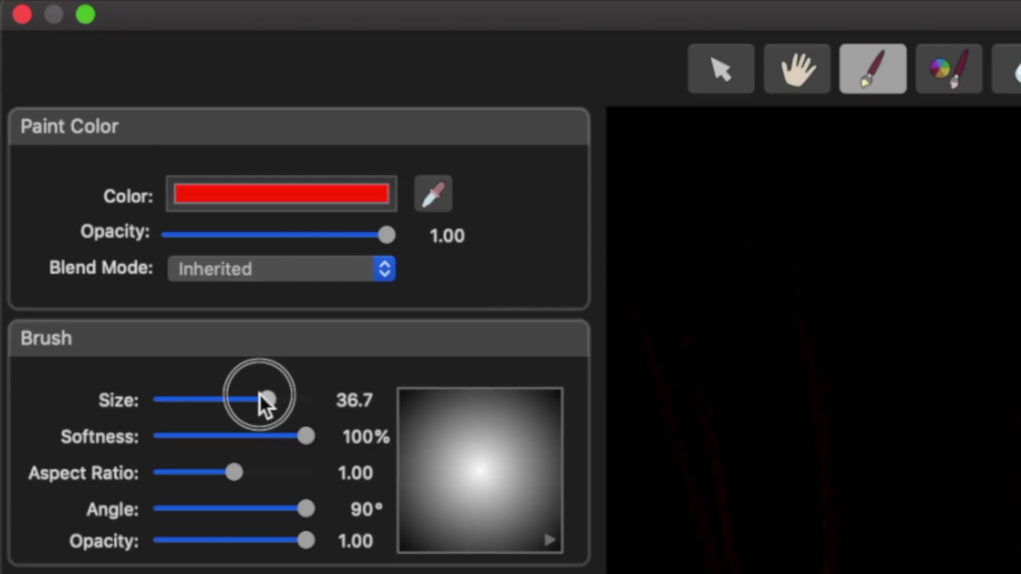
drag(259, 397, 204, 399)
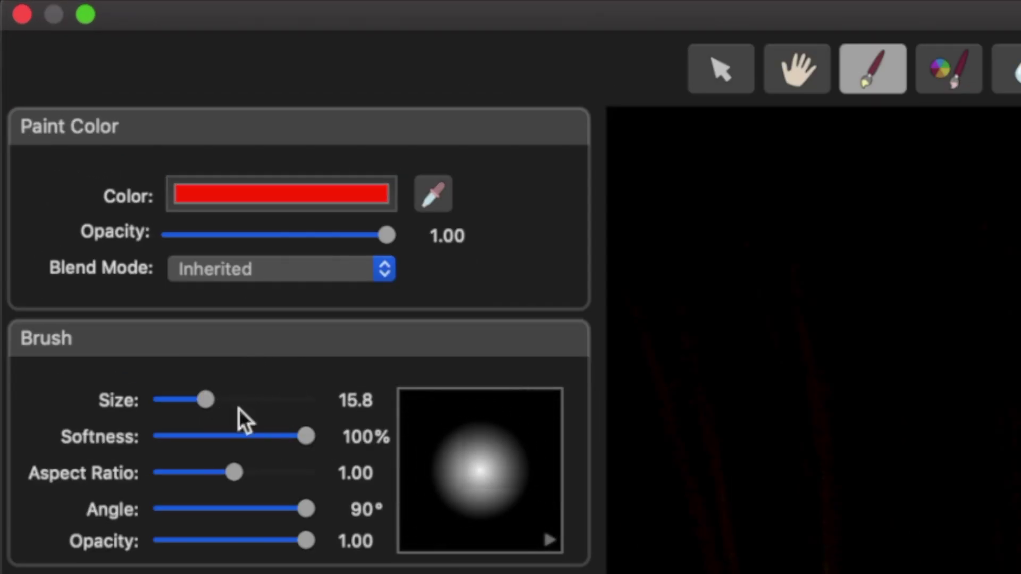
drag(306, 436, 146, 445)
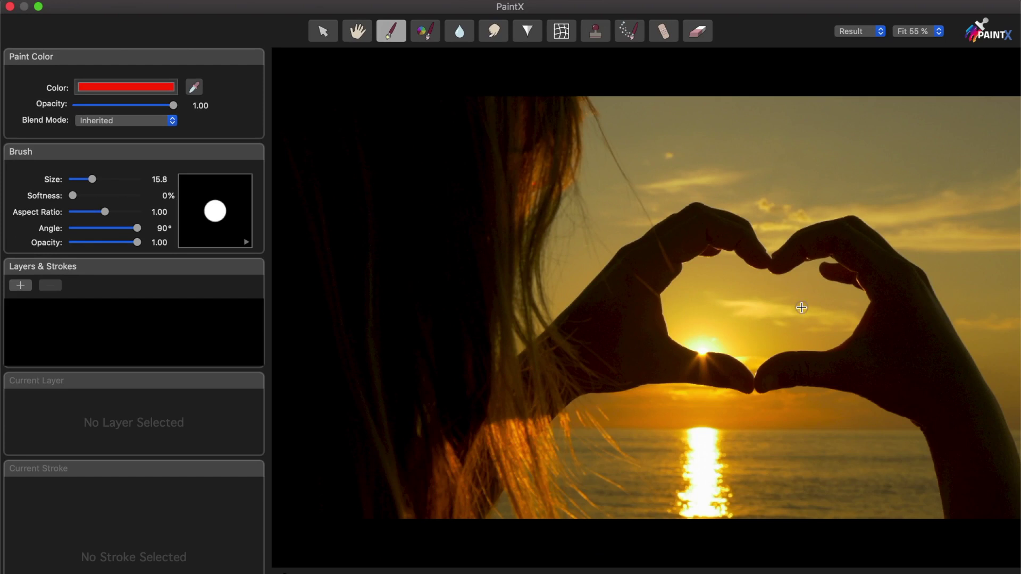
Step: Trace a red heart outline inside the hands, replacing a discarded first stroke, and play it back
mouse_move(765, 276)
mouse_down()
mouse_move(731, 257)
mouse_move(694, 260)
mouse_move(677, 275)
mouse_move(691, 301)
mouse_up()
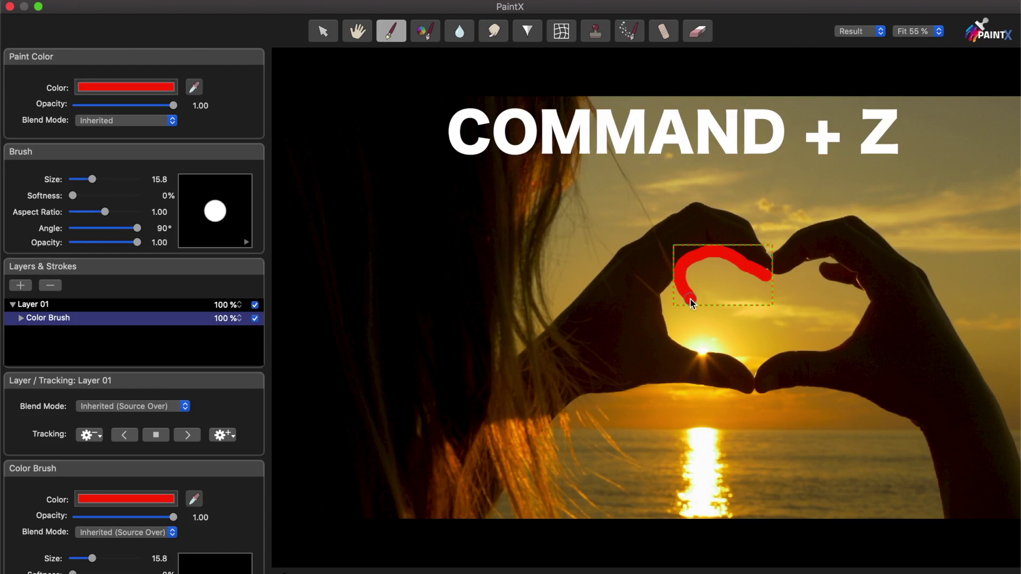
key(super+z)
mouse_move(766, 276)
mouse_down()
mouse_move(708, 260)
mouse_move(674, 281)
mouse_move(667, 315)
mouse_move(757, 361)
mouse_move(835, 343)
mouse_move(857, 309)
mouse_move(837, 275)
mouse_move(793, 268)
mouse_move(766, 287)
mouse_up()
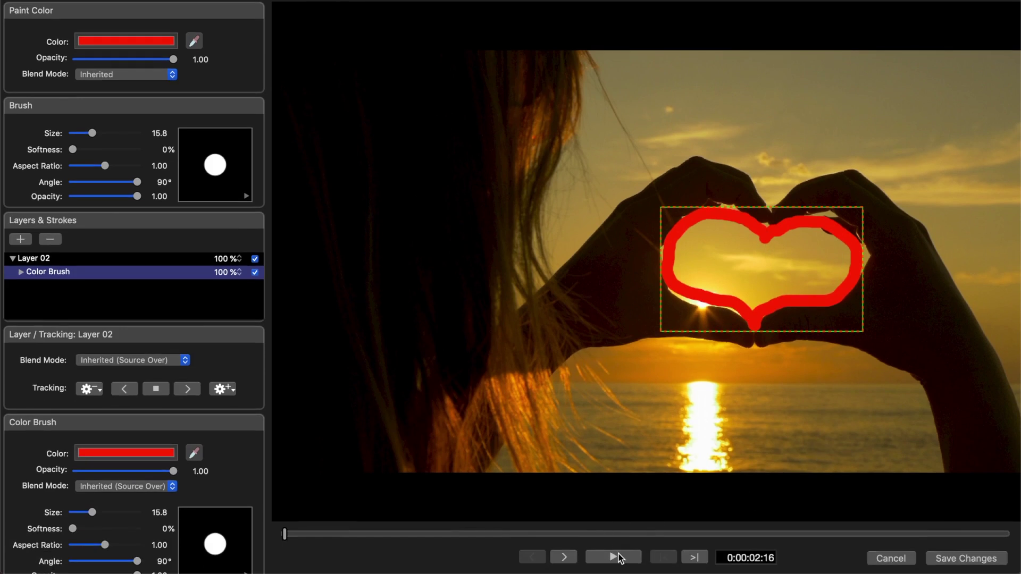
click(615, 557)
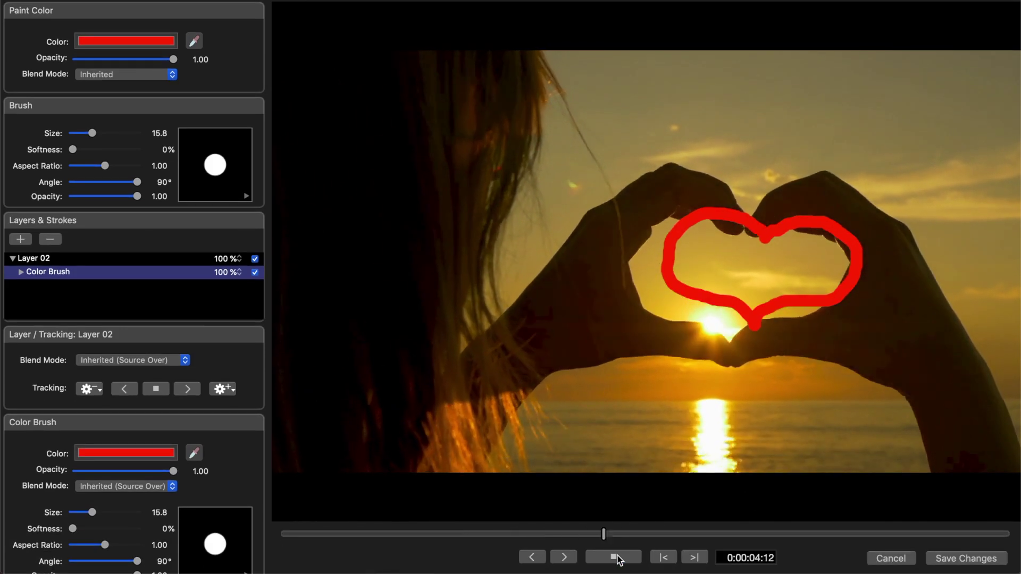
click(615, 557)
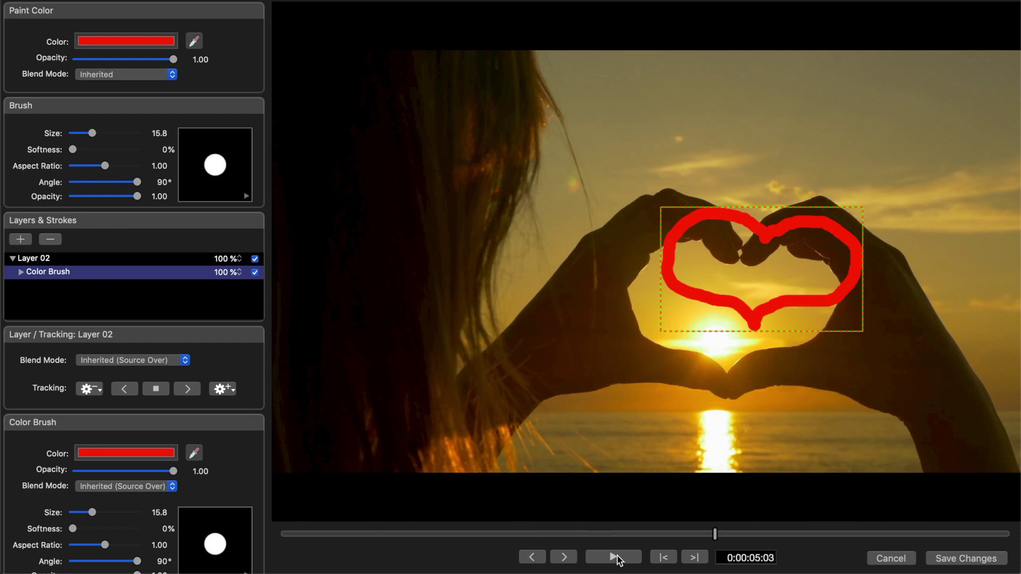
drag(715, 536, 275, 533)
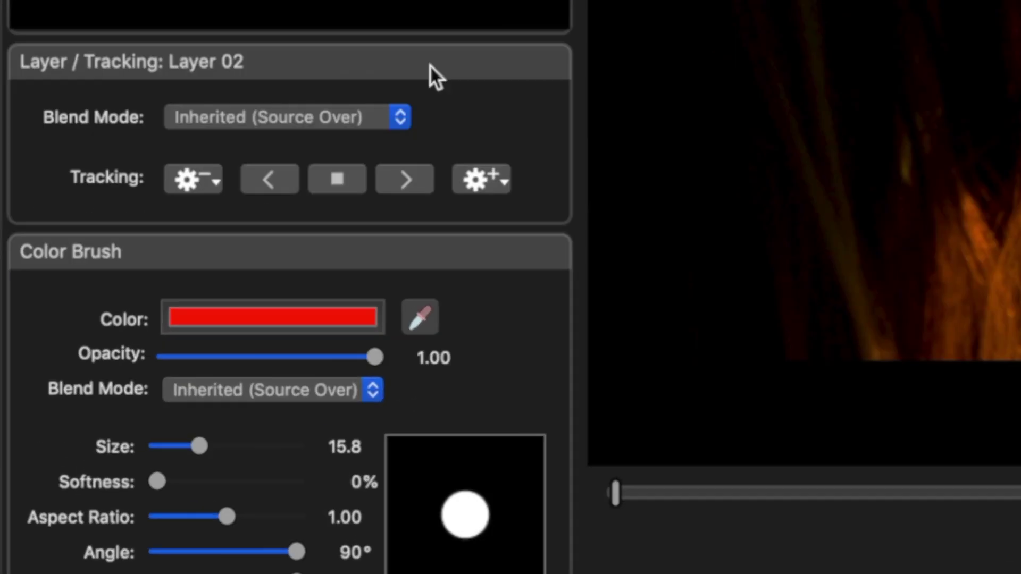
Step: Track the heart stroke forward to the clip's end using the Translate / Scale / Rotate model
click(217, 183)
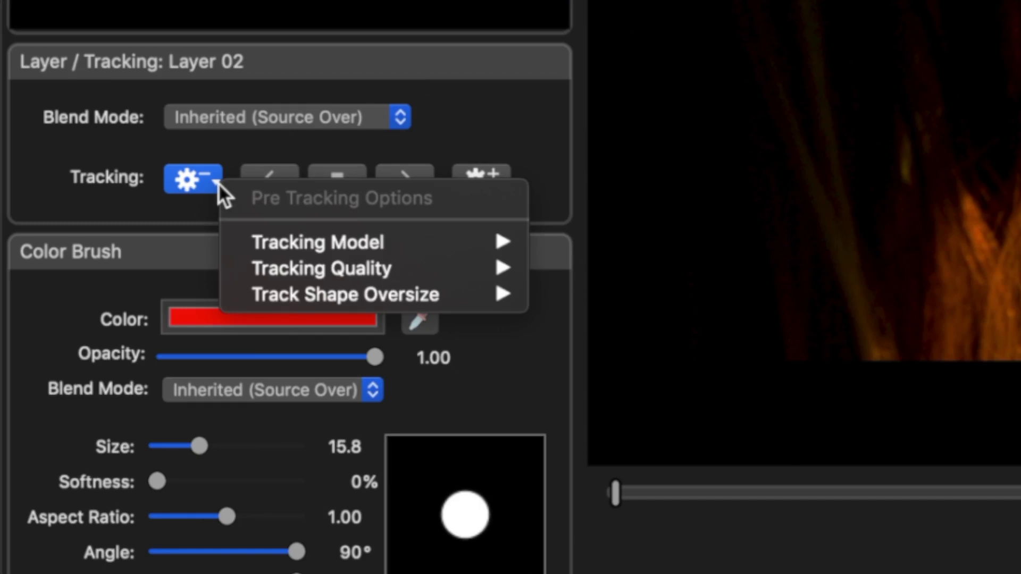
mouse_move(287, 247)
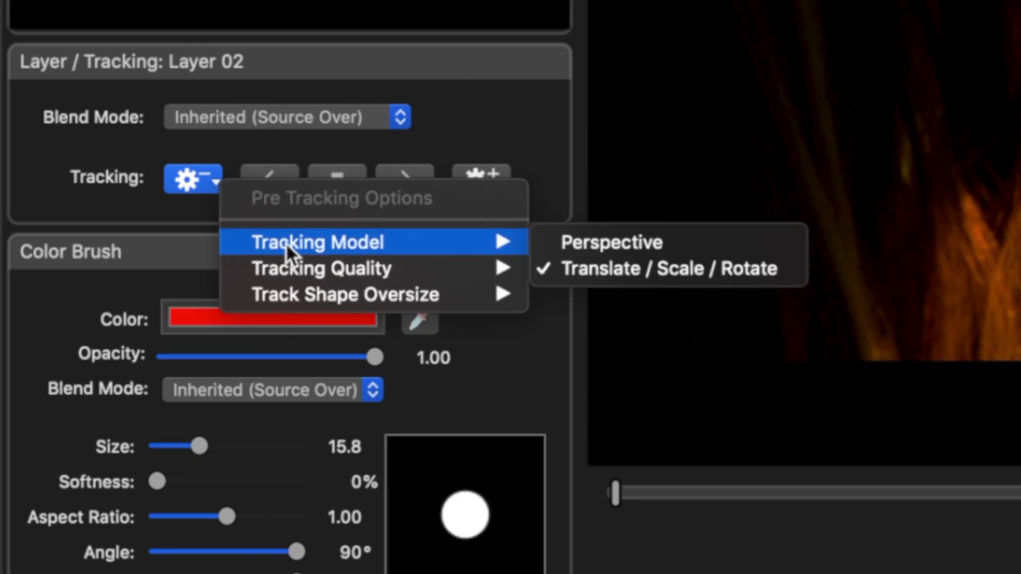
click(662, 270)
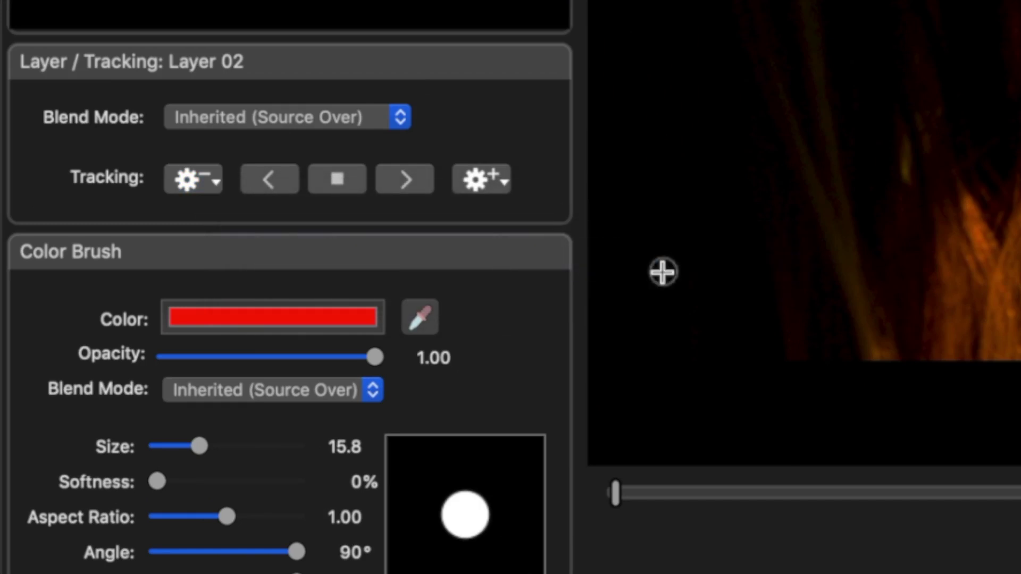
click(410, 187)
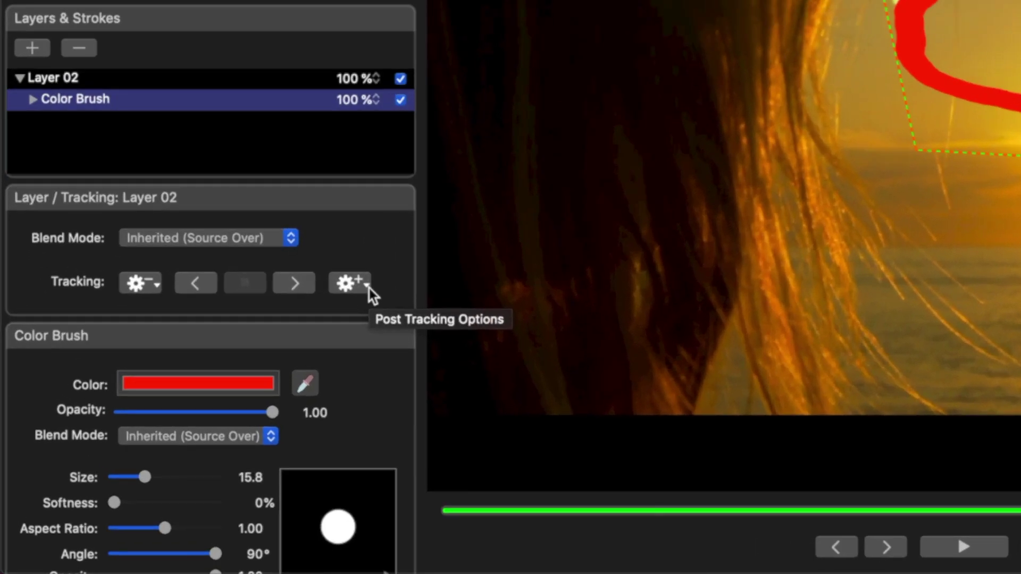
Step: Apply the heart's track as Translation Only and return to 0:00:02:16
click(234, 391)
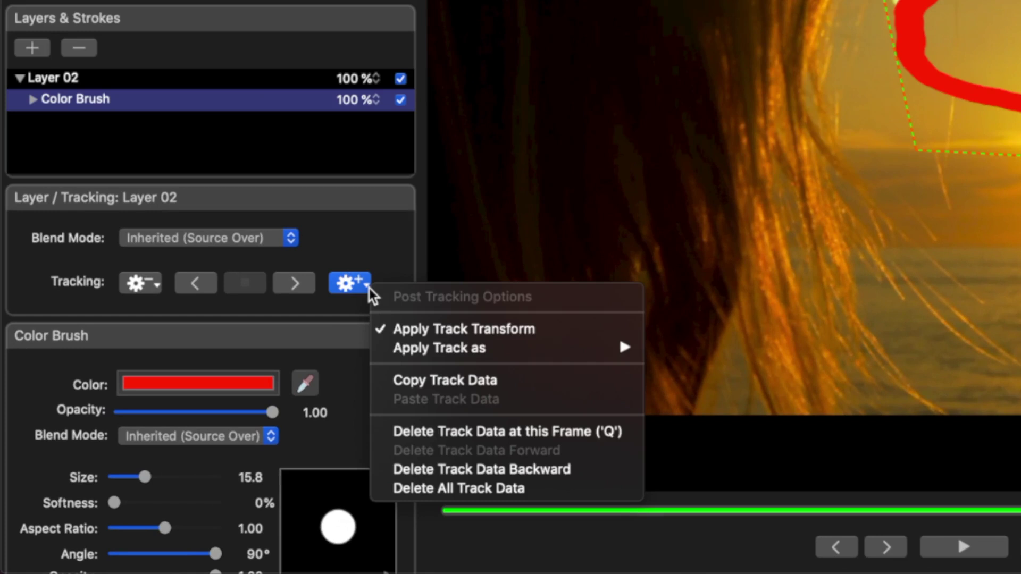
mouse_move(450, 350)
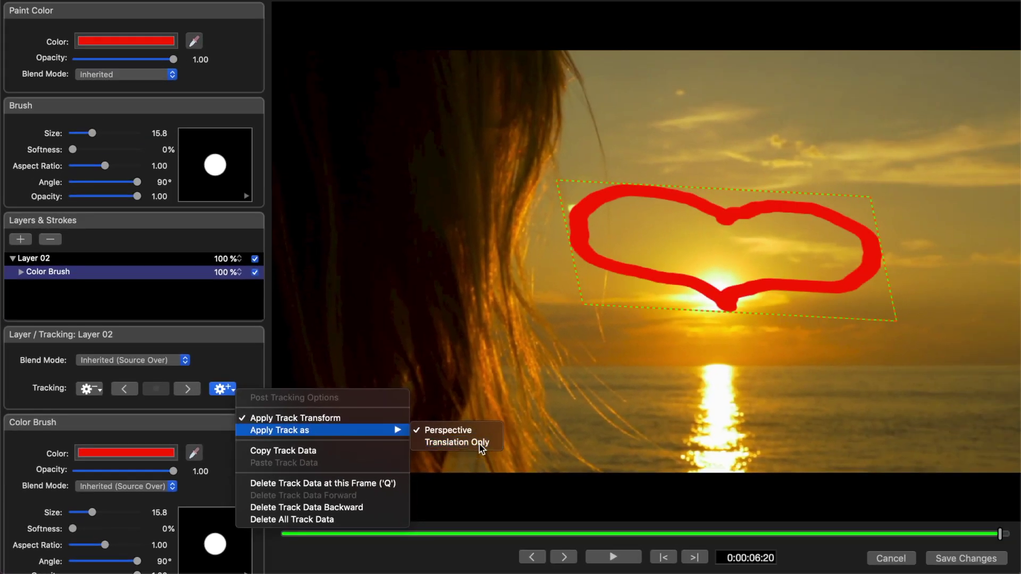
click(755, 369)
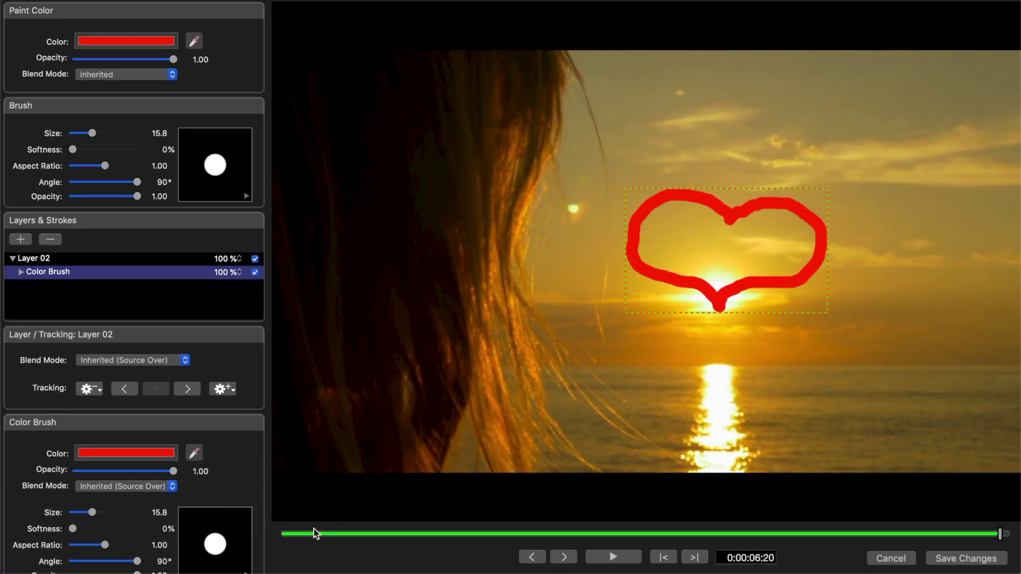
mouse_move(1000, 534)
mouse_down()
mouse_move(966, 554)
mouse_move(786, 537)
mouse_move(289, 537)
mouse_up()
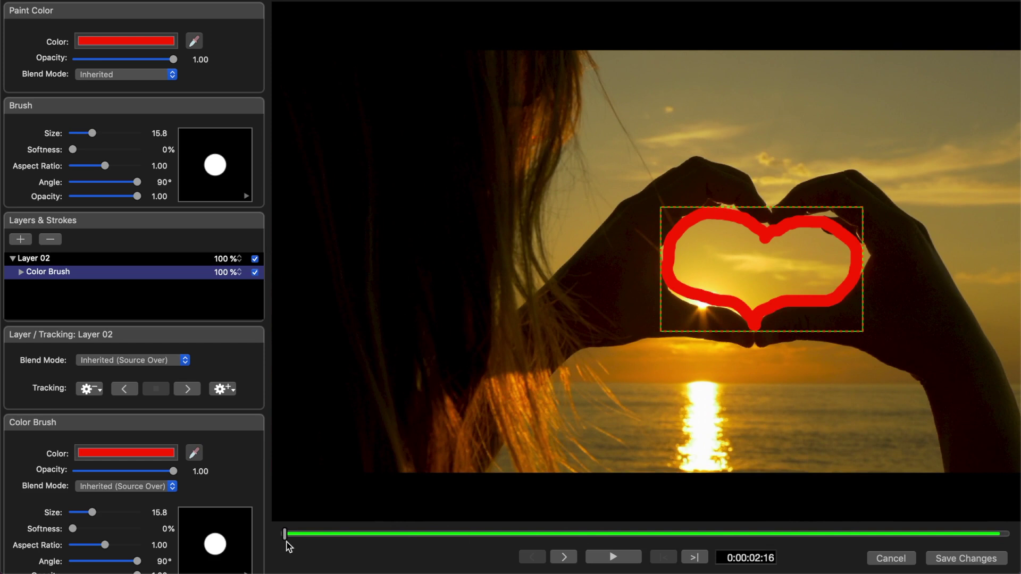
Step: Paint five white sun rays around the heart with a larger Snow white brush
click(128, 40)
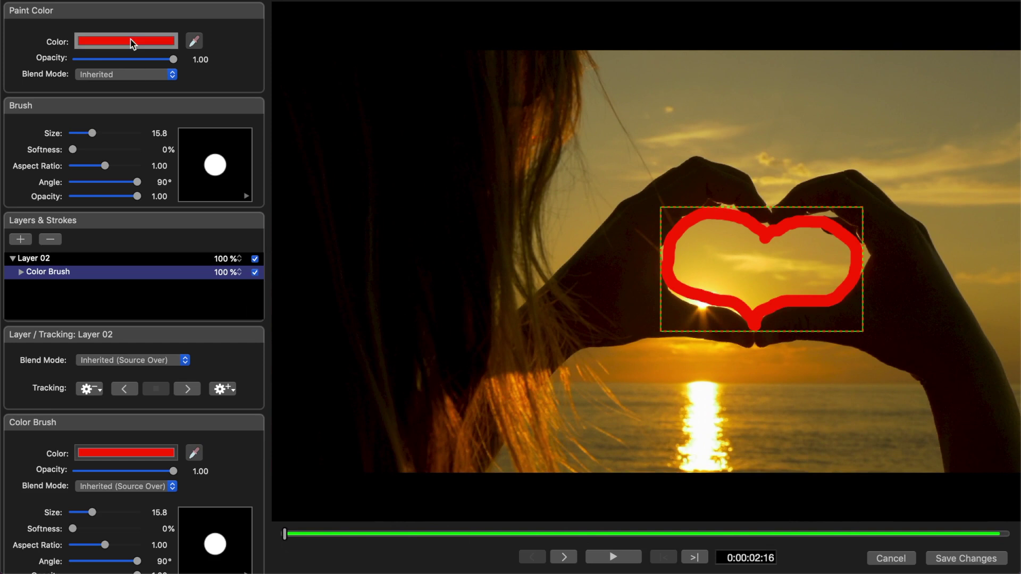
drag(92, 133, 109, 142)
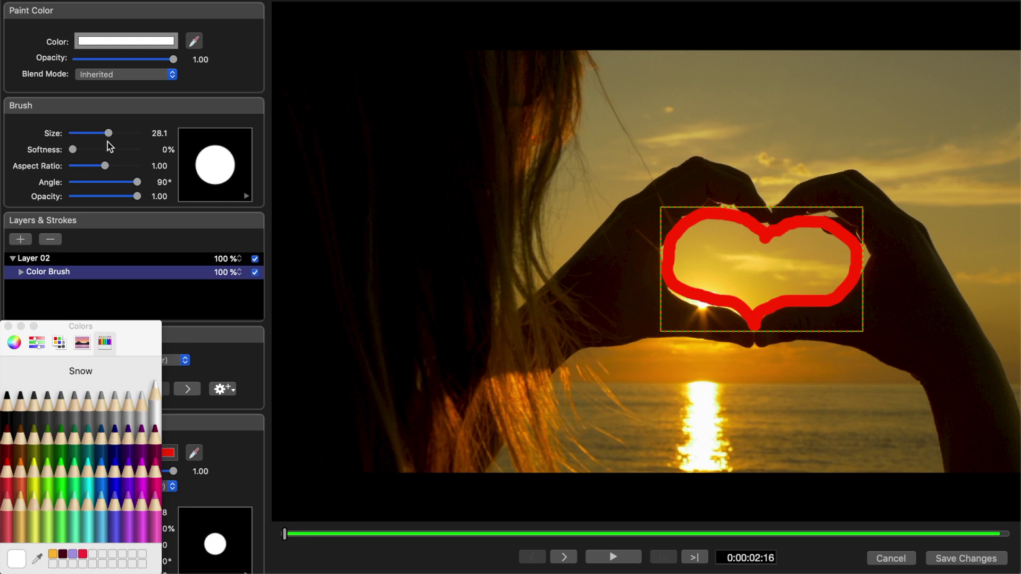
drag(775, 177, 779, 46)
drag(894, 187, 1013, 83)
drag(814, 367, 928, 469)
drag(757, 368, 743, 468)
drag(674, 368, 524, 468)
drag(617, 172, 501, 75)
Step: Fill the heart's inside with a soft white glow at 100% softness and play it back
mouse_move(108, 133)
mouse_down()
mouse_move(125, 133)
mouse_move(96, 149)
mouse_move(138, 150)
mouse_up()
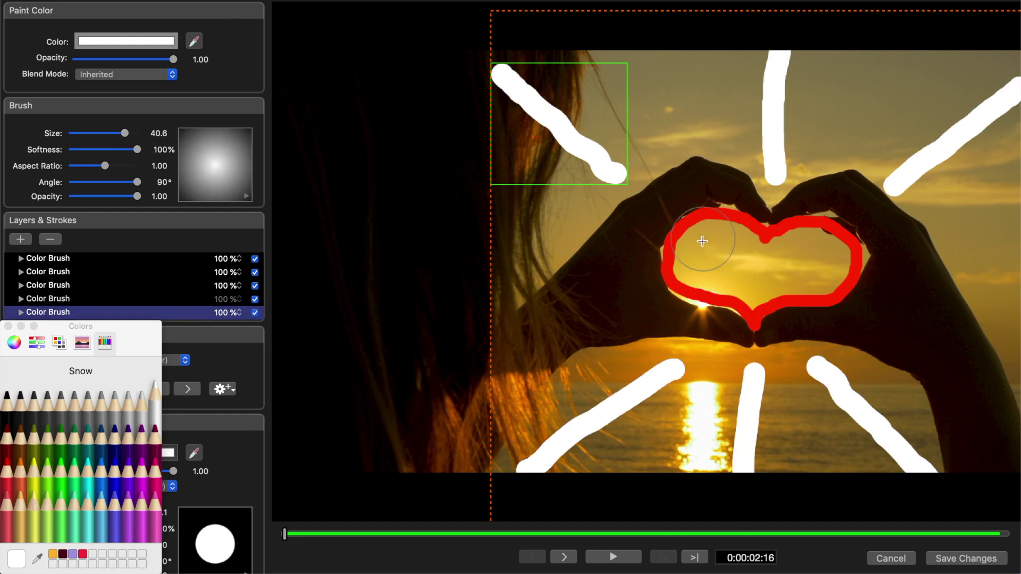
drag(707, 253, 709, 259)
mouse_move(757, 282)
mouse_down()
mouse_move(808, 257)
mouse_move(800, 260)
mouse_up()
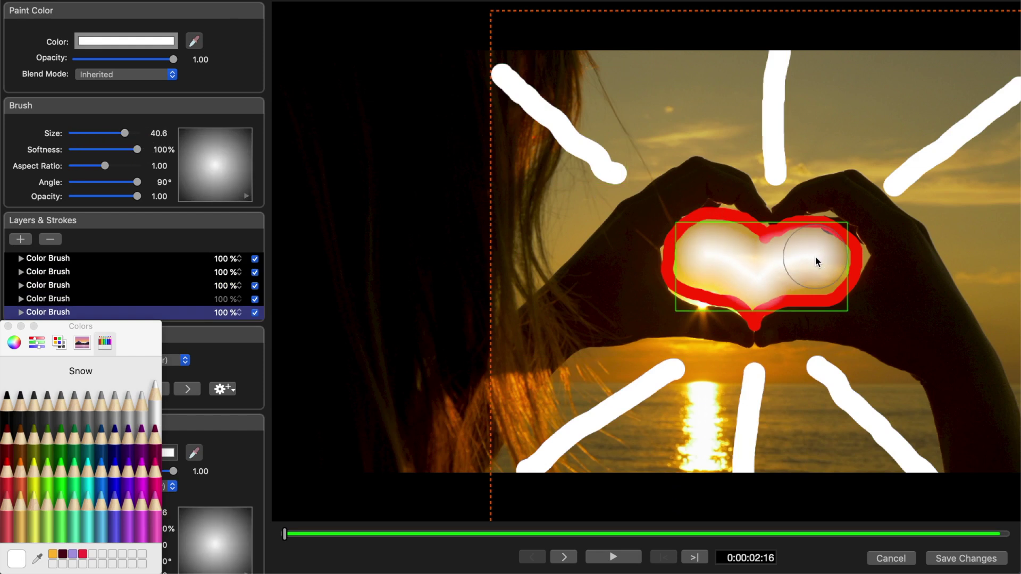
click(613, 558)
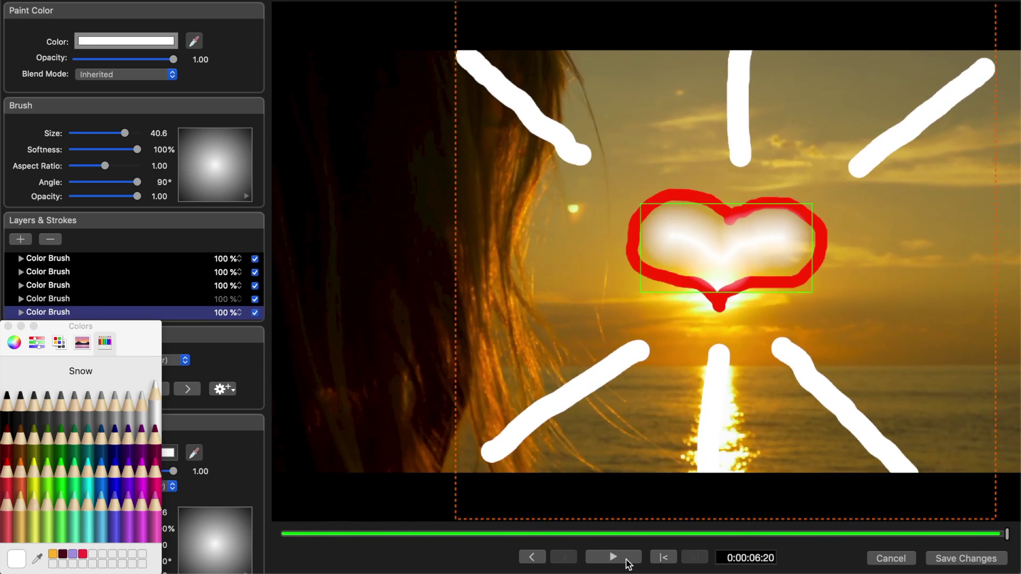
Step: Save the red heart, white glow and rays with Save Changes in PaintX
click(947, 556)
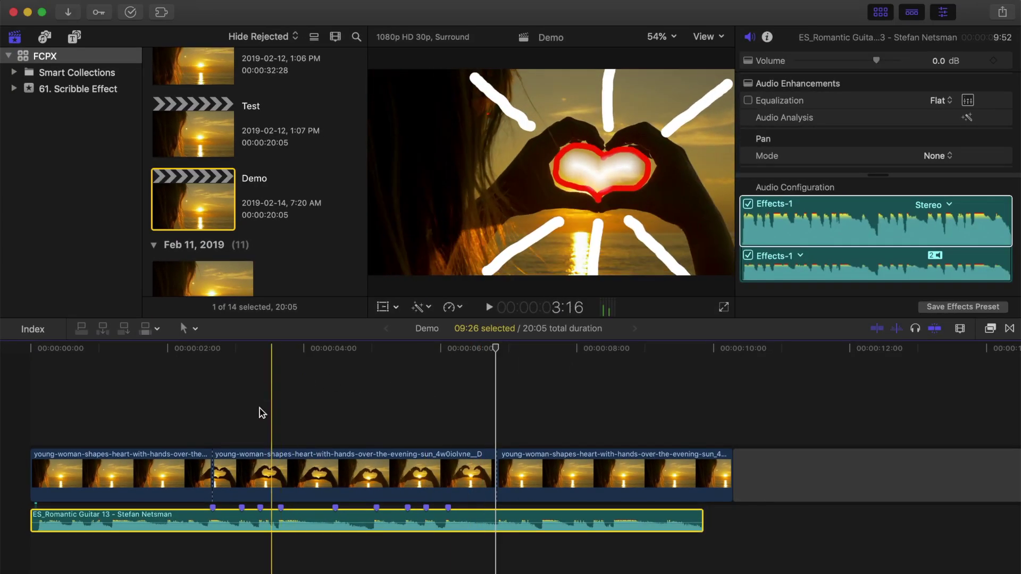
Step: On the middle clip, add Paint Opacity keyframes at 2:20 and 2:29
click(223, 465)
click(213, 429)
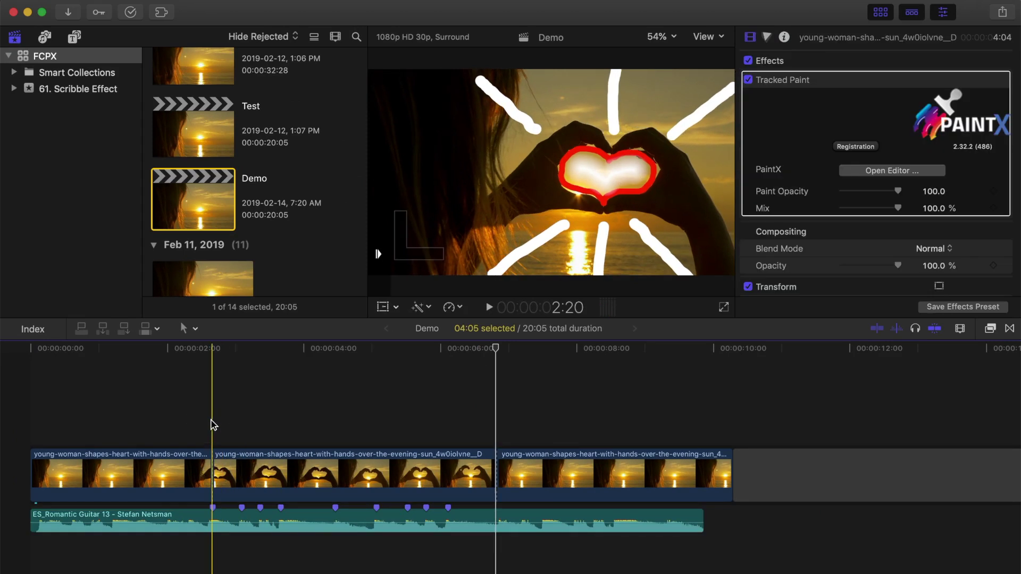
click(239, 474)
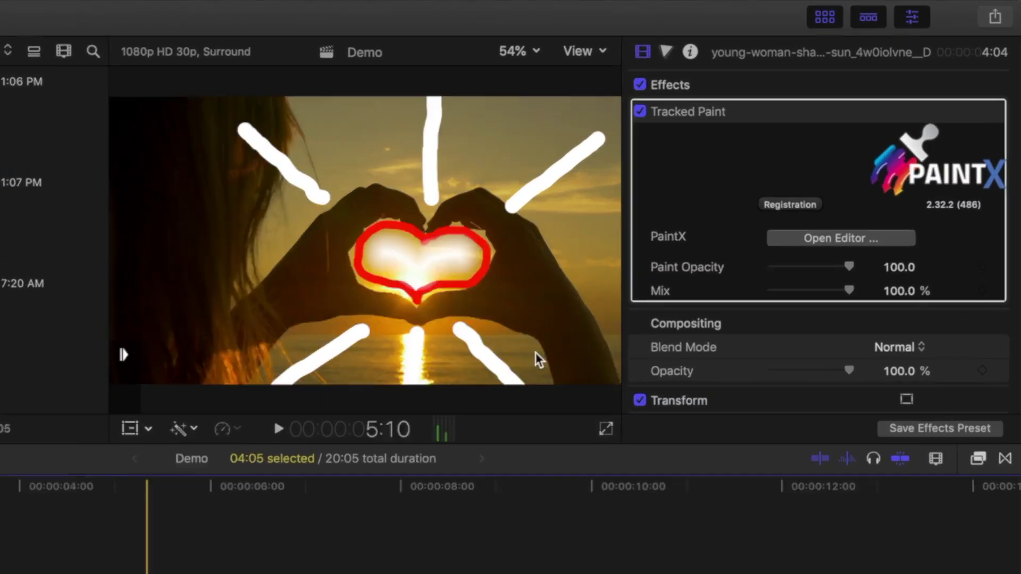
mouse_move(993, 194)
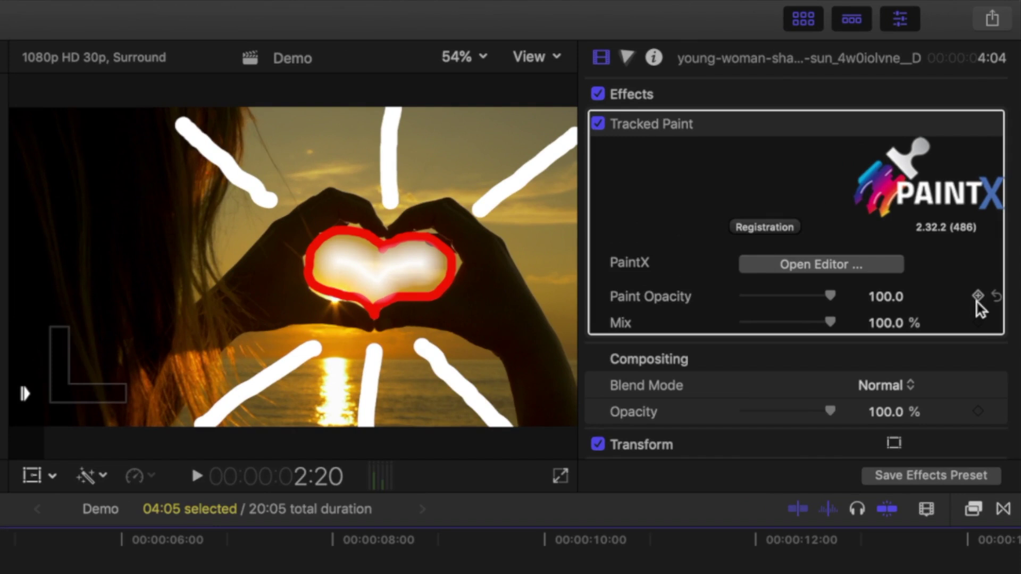
click(975, 304)
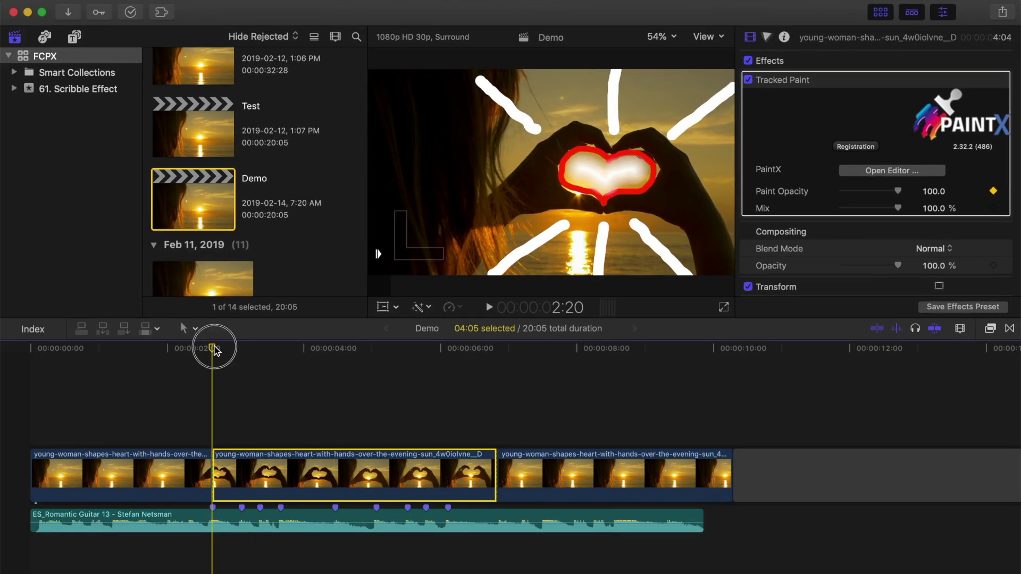
click(239, 349)
key(Left)
key(Left)
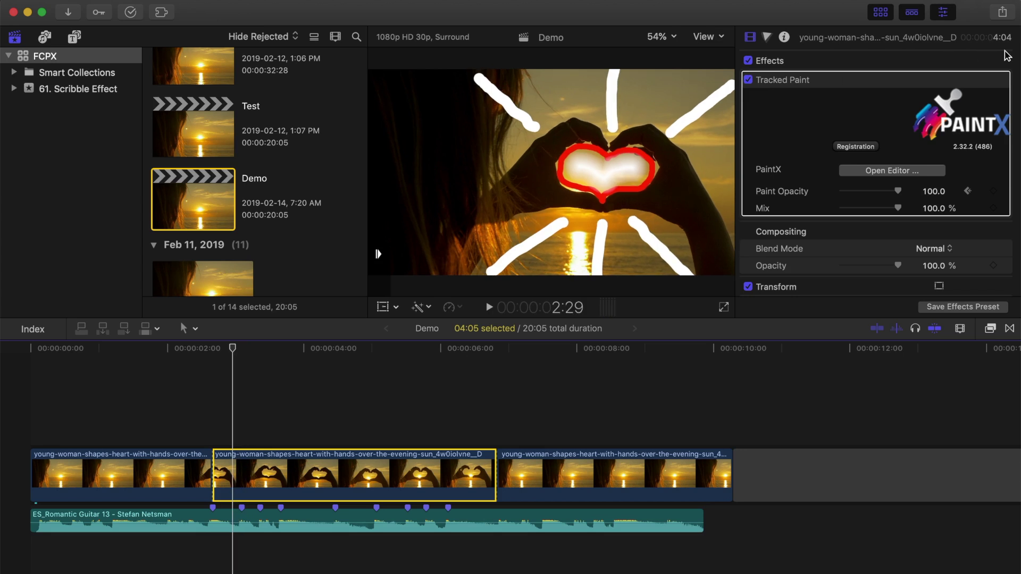
click(992, 193)
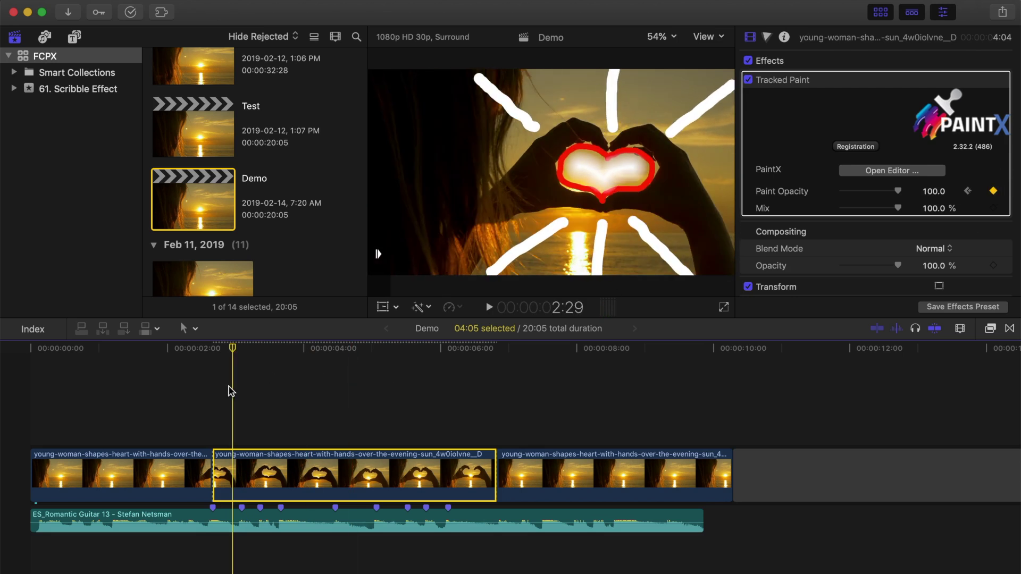
Step: Set Paint Opacity to 0 at 3:00 and back to 100 at 3:03, then play to review
key(Right)
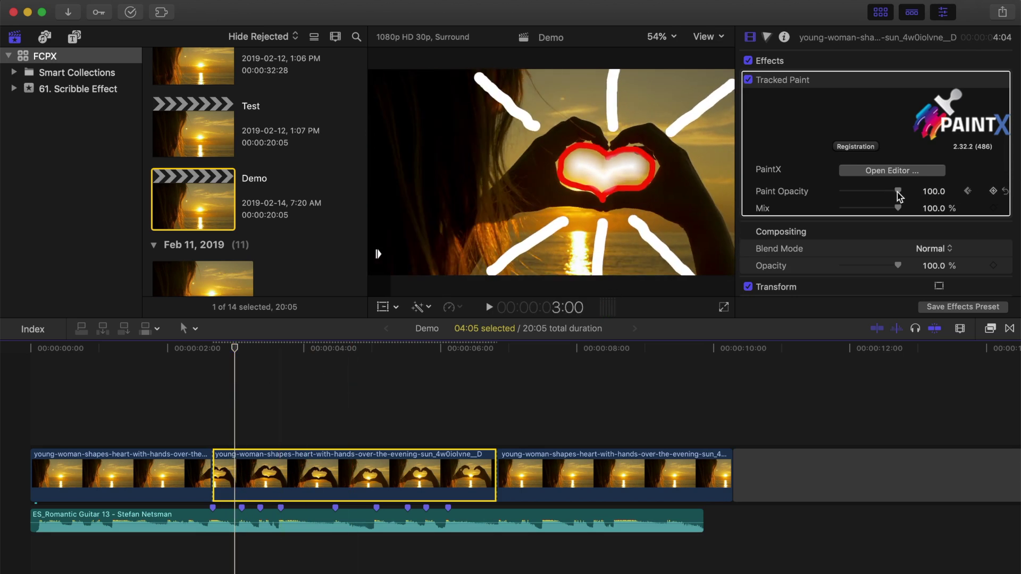
drag(898, 194, 823, 199)
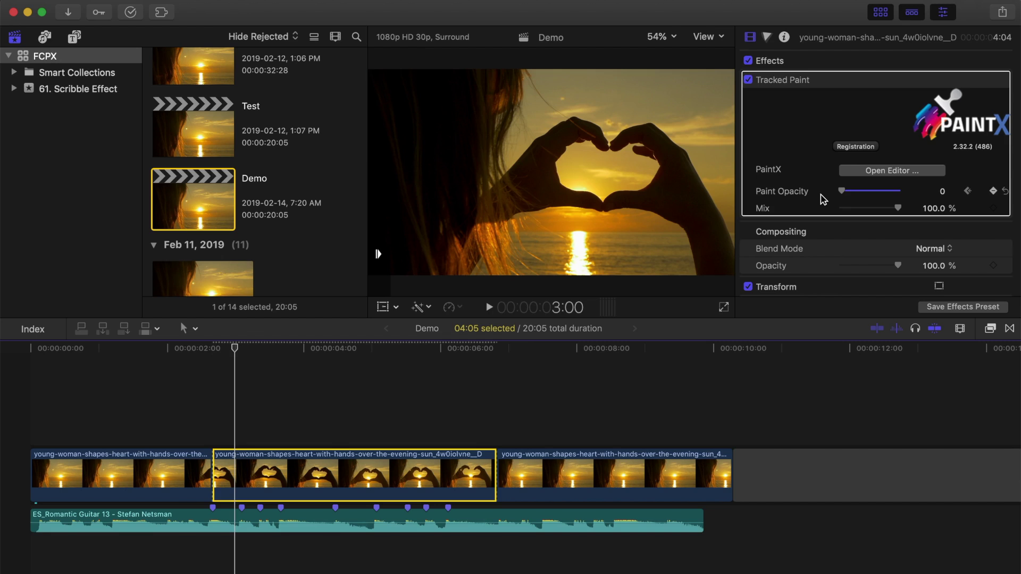
key(Right)
key(Right)
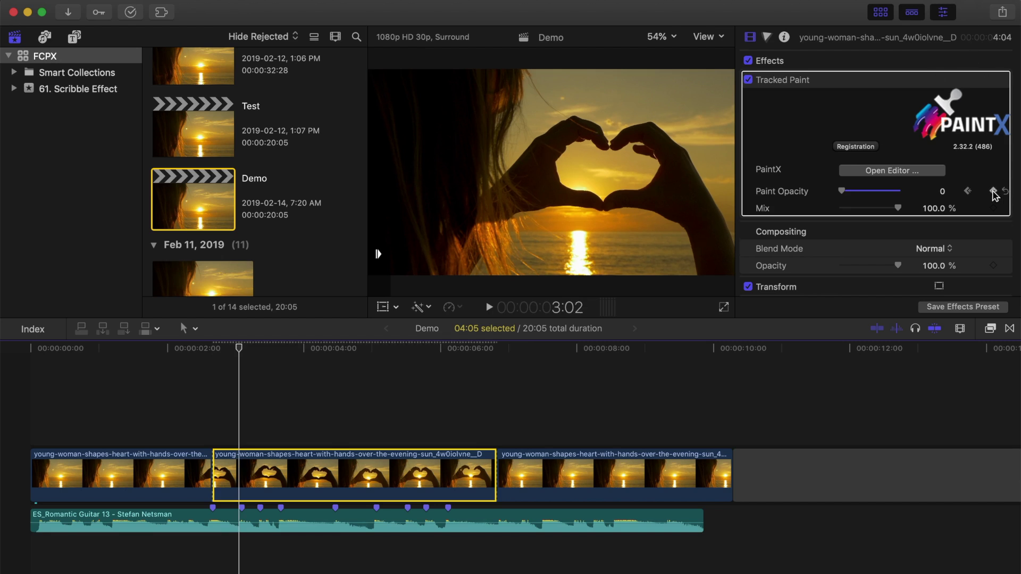
key(Right)
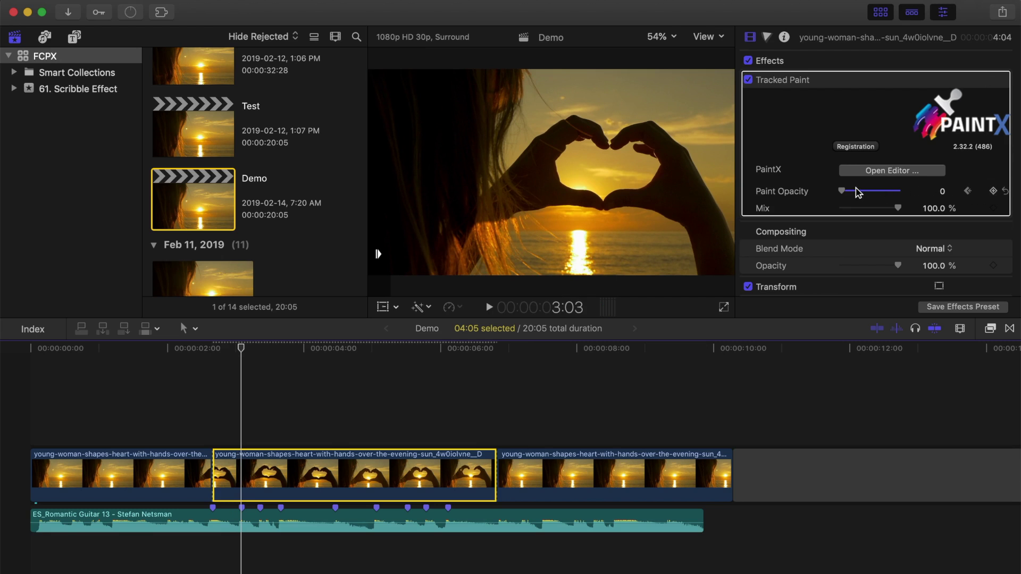
drag(842, 191, 904, 191)
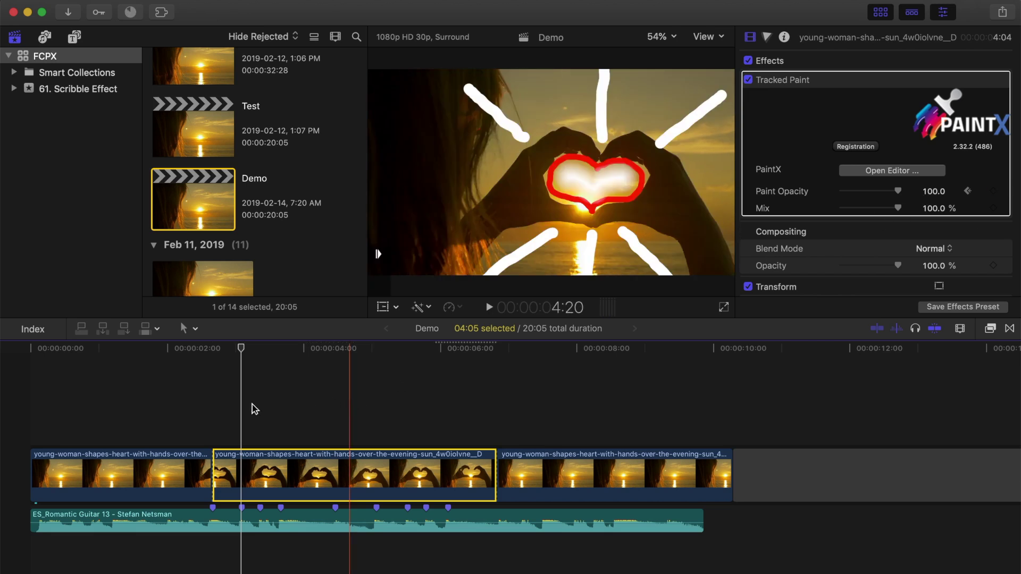
key(space)
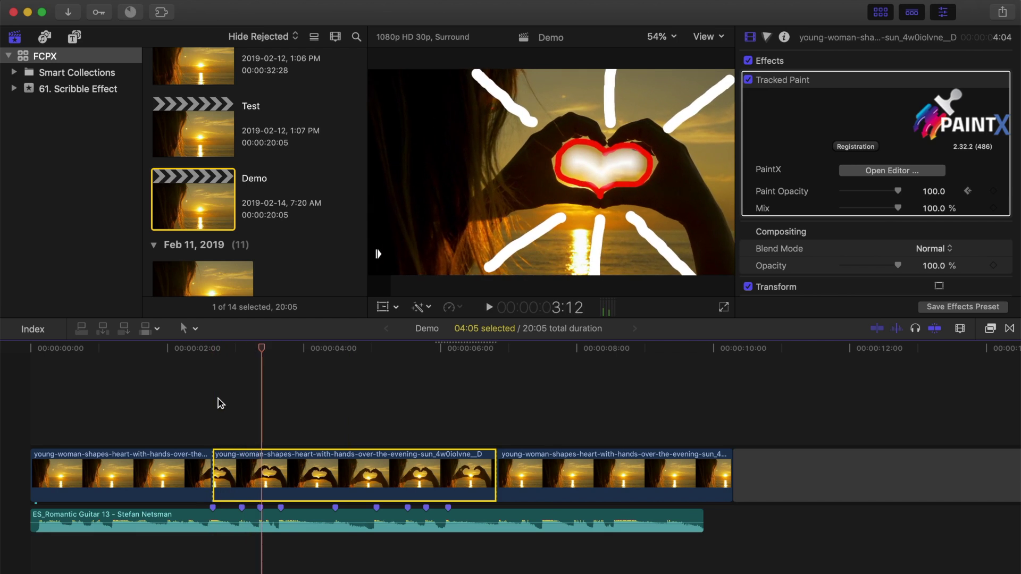
Step: Stop playback, zoom the timeline in, and bring the playhead to the 4:04 beat
click(262, 347)
key(super+equal)
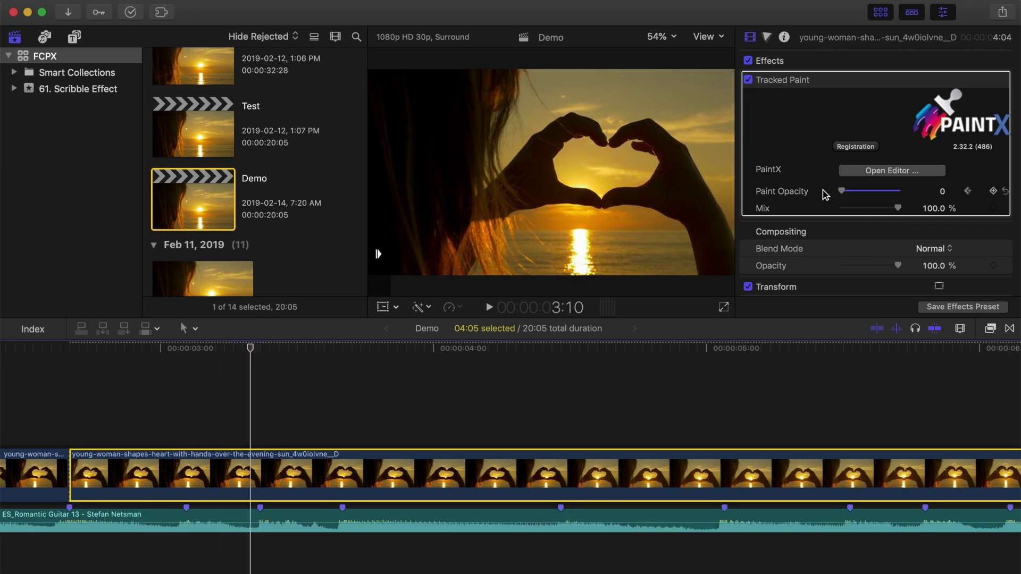
click(347, 364)
key(shift+question)
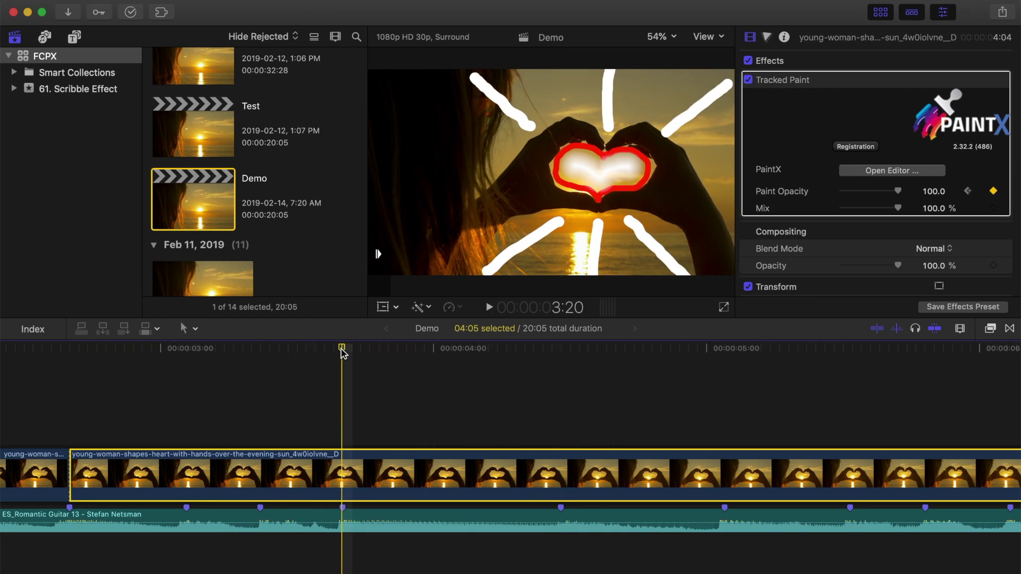
mouse_move(342, 352)
mouse_down()
mouse_move(467, 299)
mouse_move(561, 366)
mouse_up()
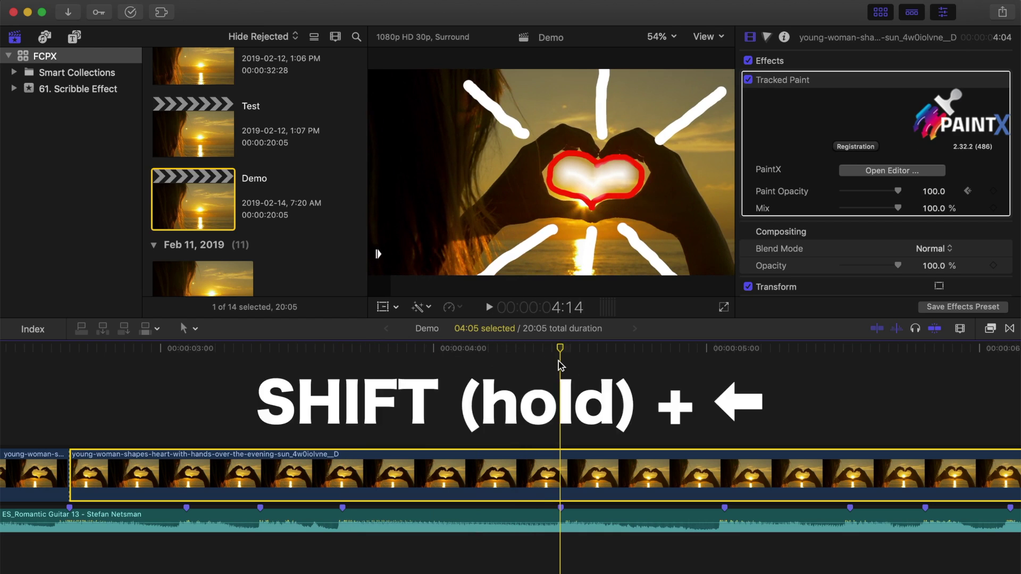
key(shift+Left)
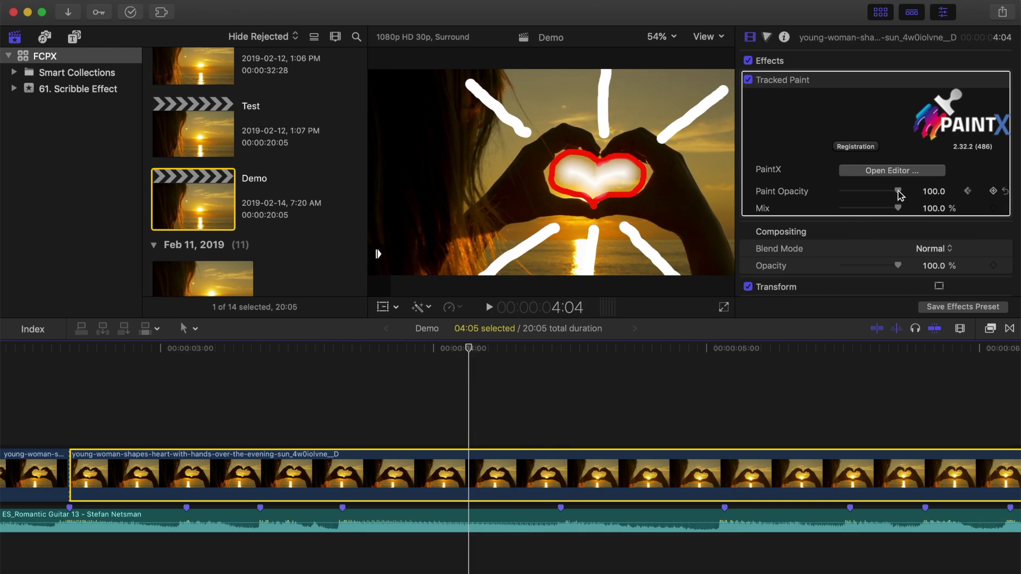
Step: Drop Paint Opacity to 0 at 4:04 and change it again on the 4:13 beat
drag(898, 191, 833, 191)
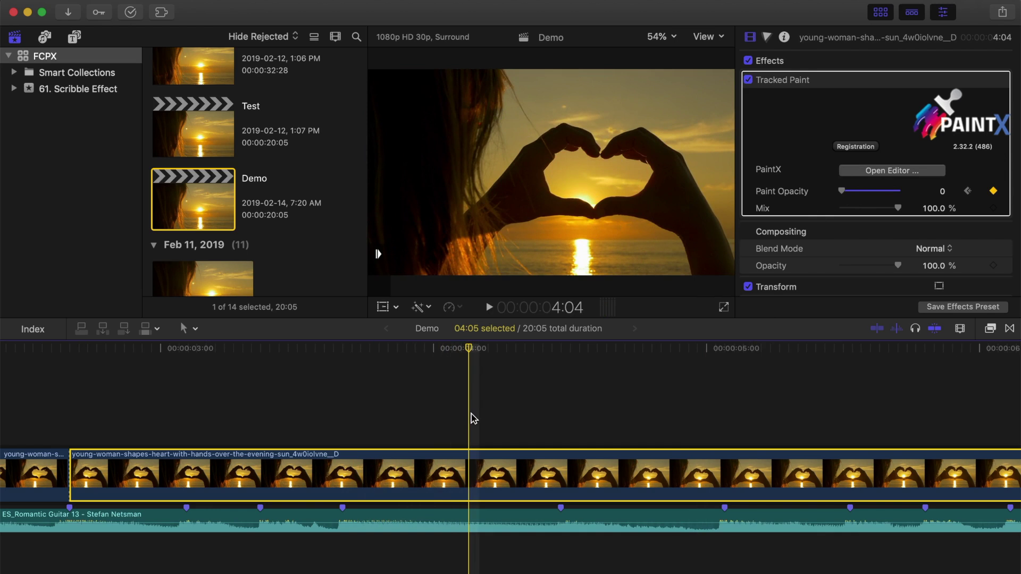
click(550, 348)
mouse_move(841, 190)
mouse_down()
mouse_move(904, 197)
mouse_move(766, 196)
mouse_up()
click(633, 348)
click(718, 348)
key(Right)
key(Right)
key(Right)
key(Right)
Step: Toggle Paint Opacity on the later beats around 5:29 to 6:15, then zoom the timeline out
key(Right)
key(Right)
key(Right)
key(Right)
key(Right)
key(Right)
key(Left)
key(Left)
key(Right)
key(Right)
key(Right)
key(Right)
click(759, 348)
mouse_move(843, 196)
mouse_down()
mouse_move(903, 192)
mouse_move(837, 191)
mouse_up()
key(Left)
key(Left)
key(Left)
key(Left)
key(Right)
key(Right)
key(Right)
key(Right)
click(992, 192)
key(Right)
key(Right)
key(Right)
key(Right)
key(Right)
key(Right)
key(Right)
key(Right)
key(Right)
key(Right)
key(Right)
key(Right)
key(super+minus)
key(super+minus)
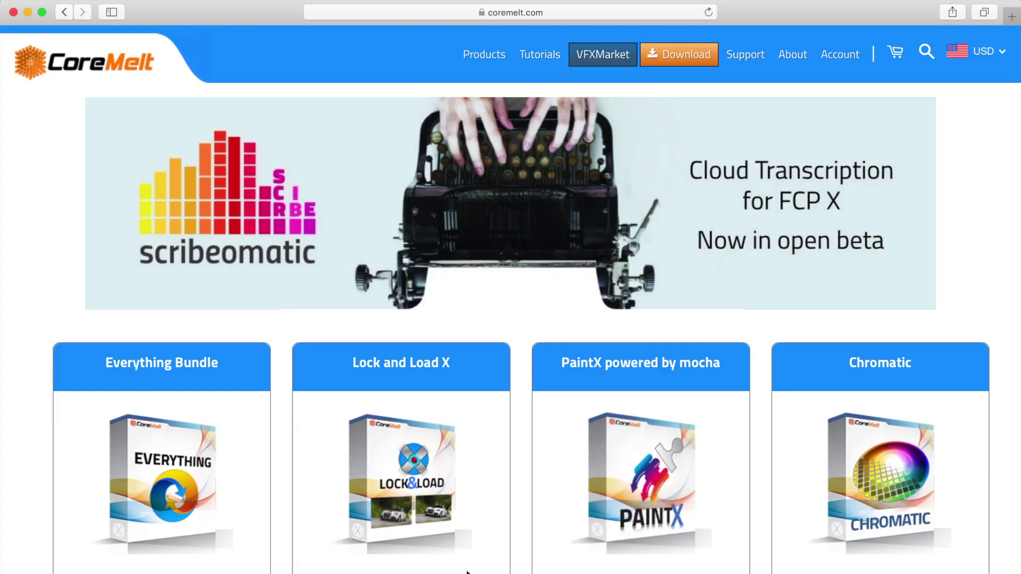
Step: Scroll the coremelt.com page down to the product cards showing PaintX at $99
scroll(468, 572, down, 5)
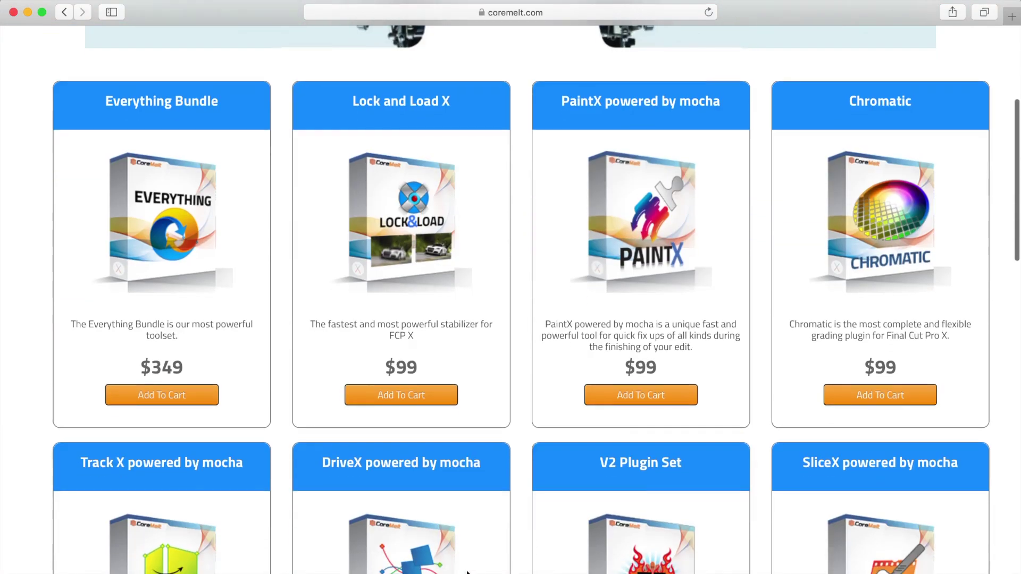